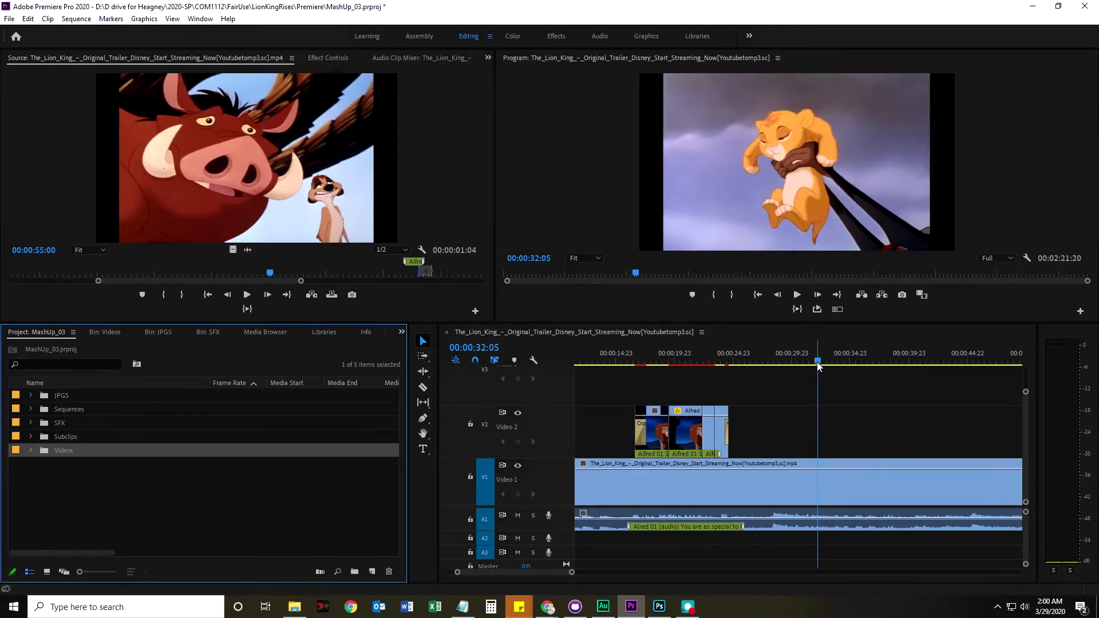
- Play the timeline from about 00:00:31 to 00:00:35:04 to find where a cutaway shot fits
drag(819, 364, 817, 364)
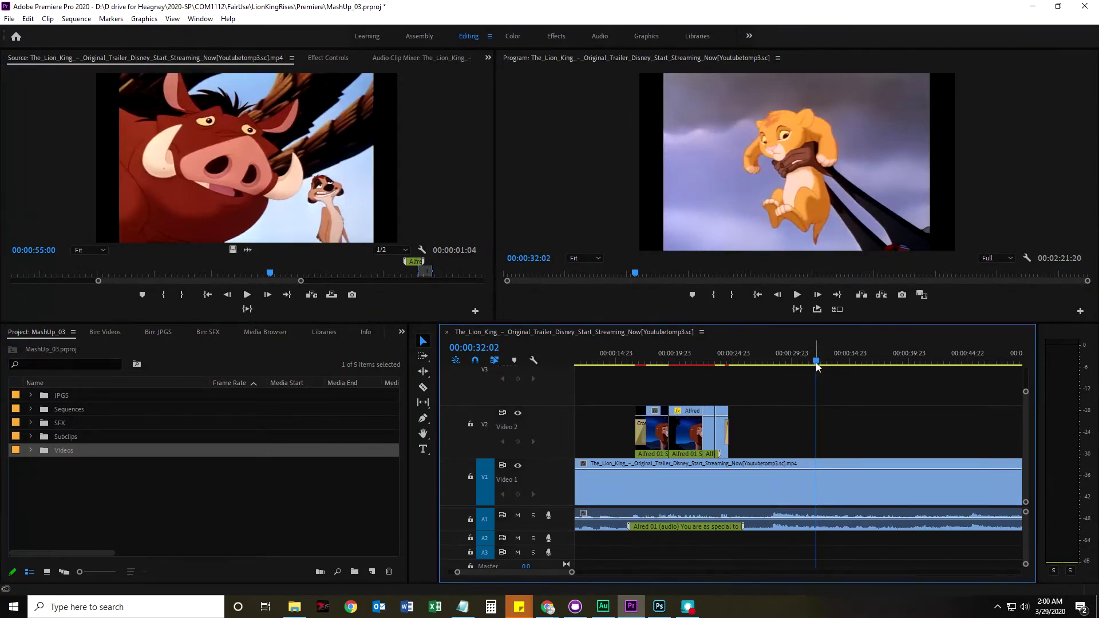
drag(817, 365, 806, 364)
key(space)
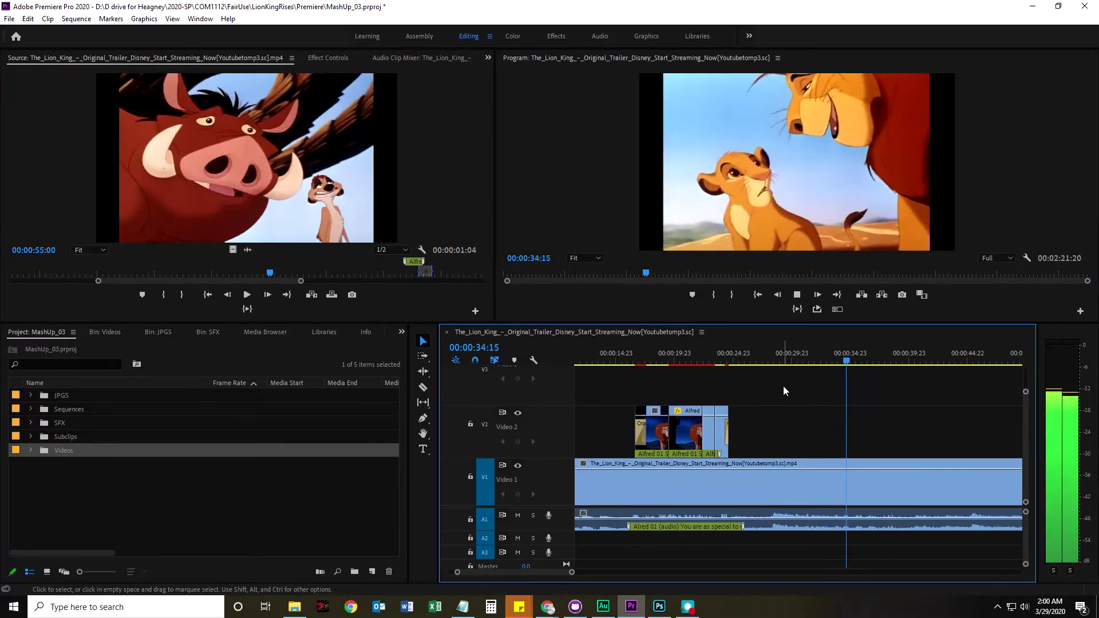
key(space)
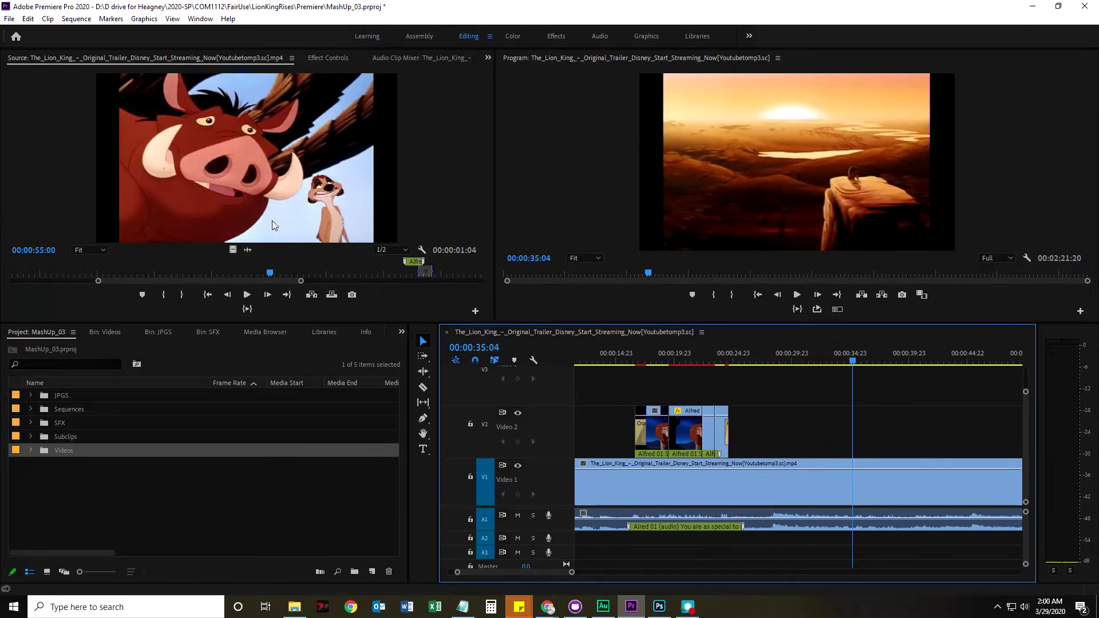
- Enlarge the source and program monitors and expand the Videos bin to show its clips
drag(315, 322, 315, 345)
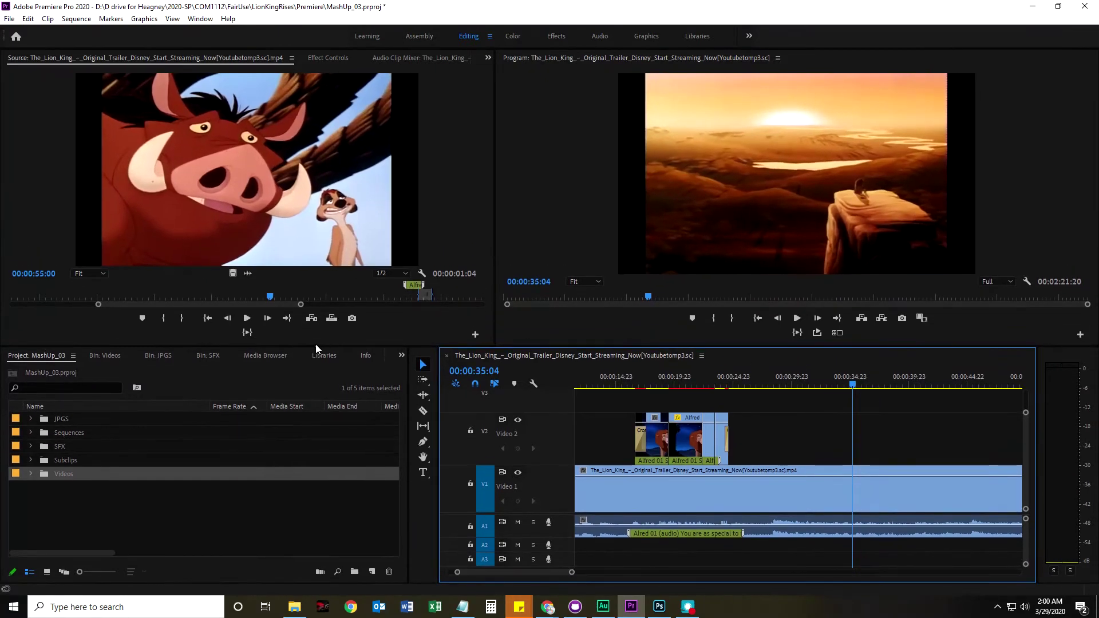
click(193, 149)
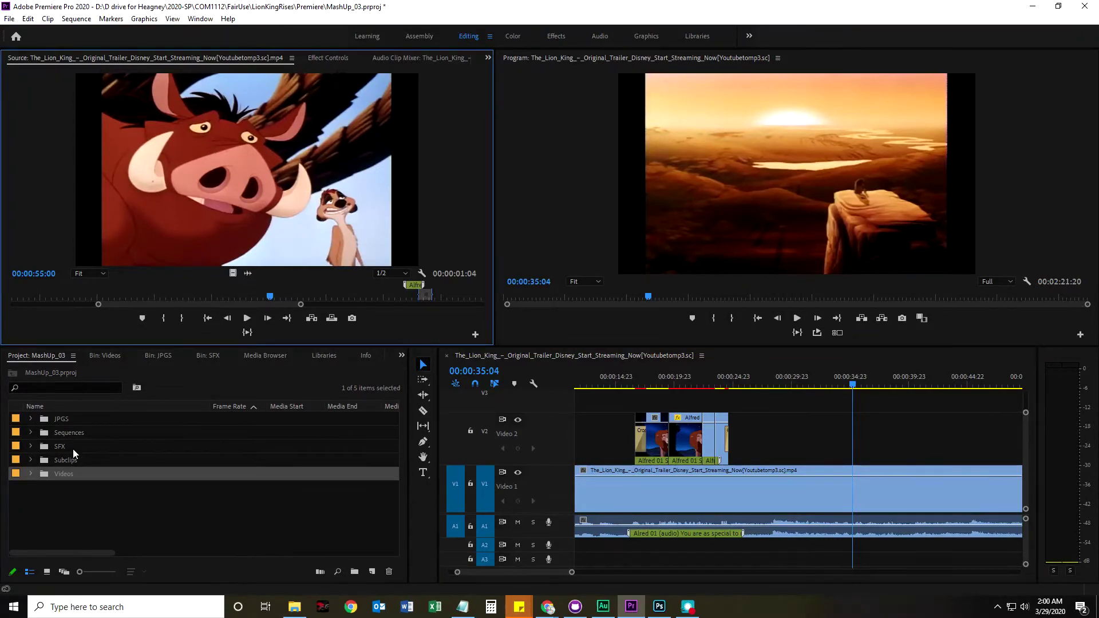
click(29, 474)
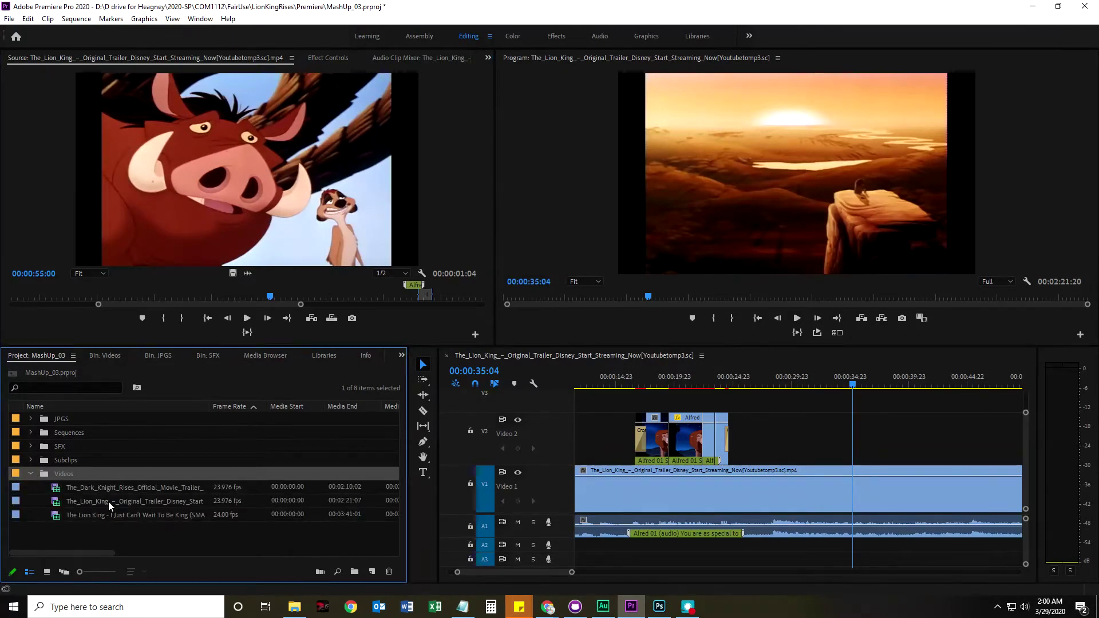
click(20, 60)
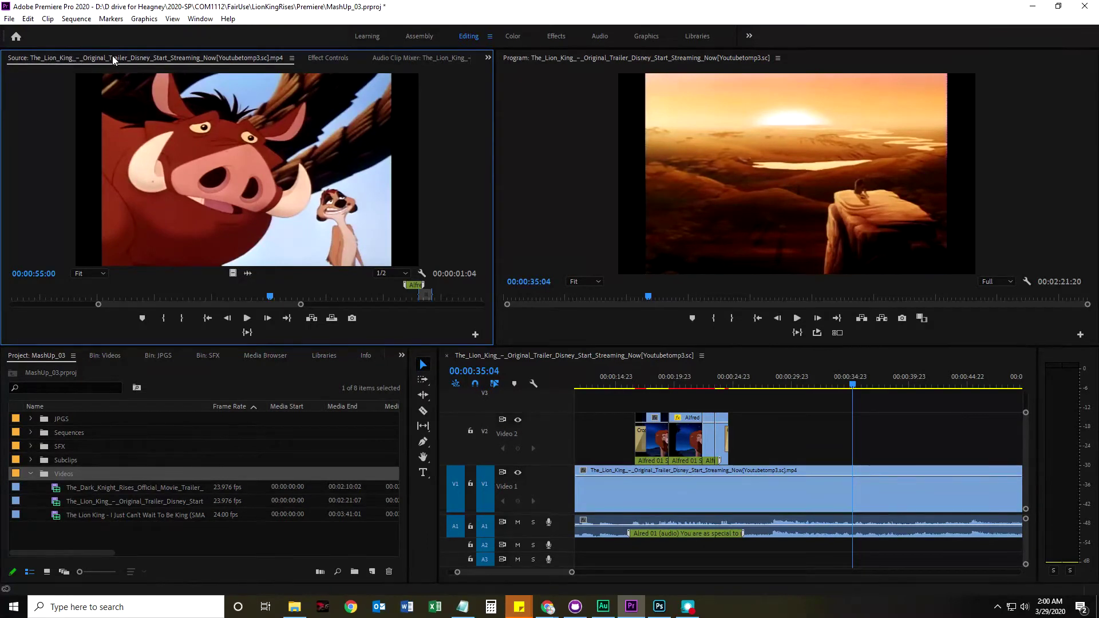
- Mark the warthog and meerkat shot in the Lion King trailer source from about 00:00:55:01 to 00:00:56:07
drag(272, 299, 268, 299)
drag(97, 304, 137, 305)
click(244, 297)
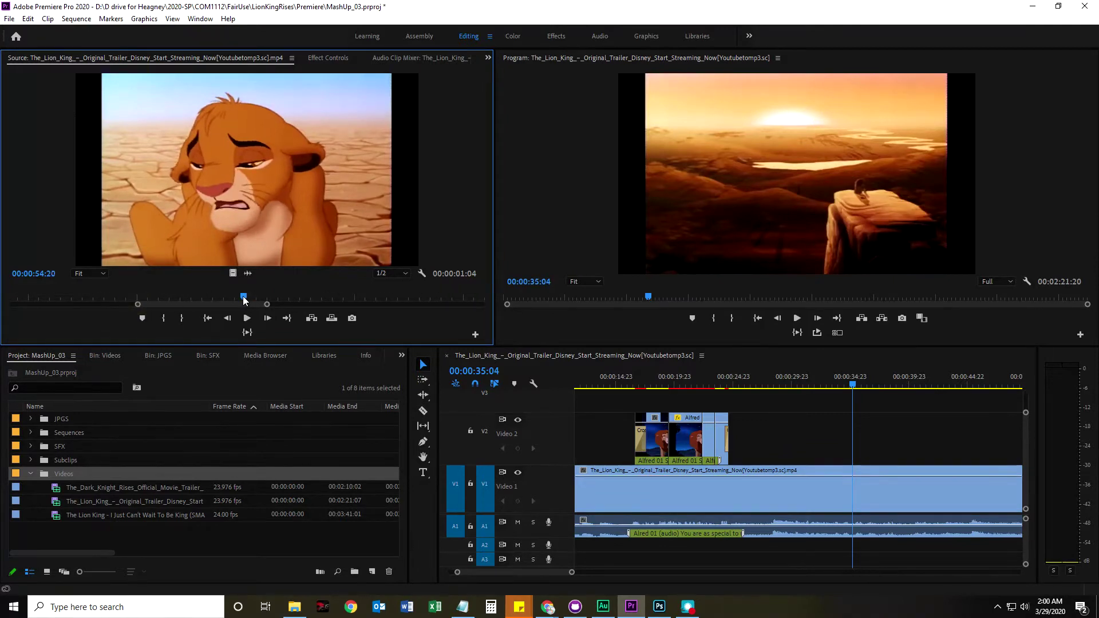
mouse_move(244, 299)
mouse_down()
mouse_move(299, 294)
mouse_move(275, 303)
mouse_up()
key(i)
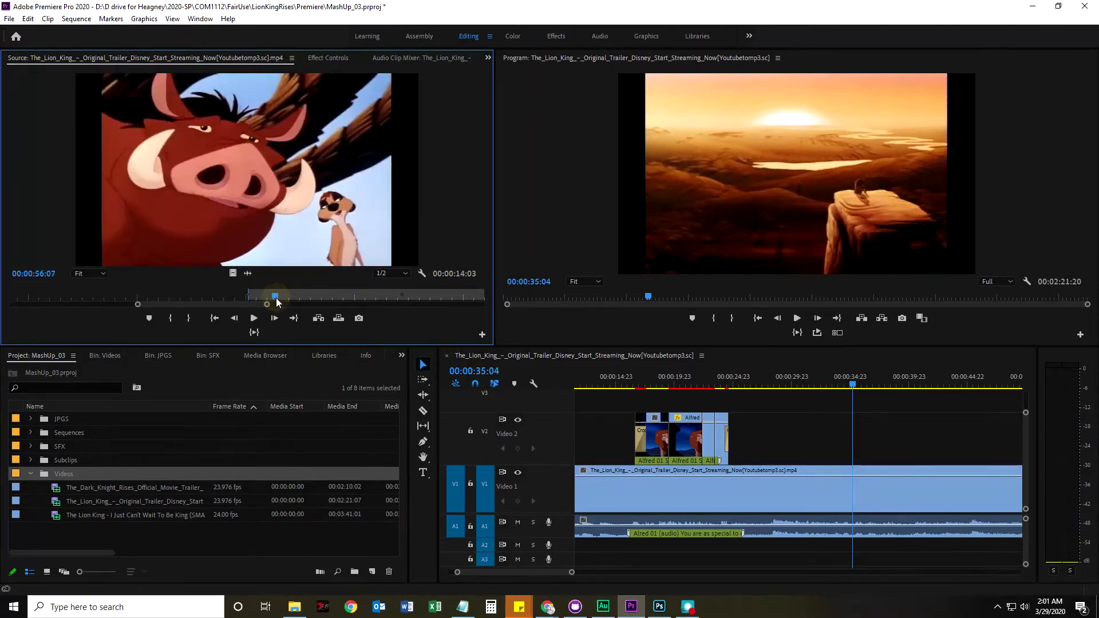
key(o)
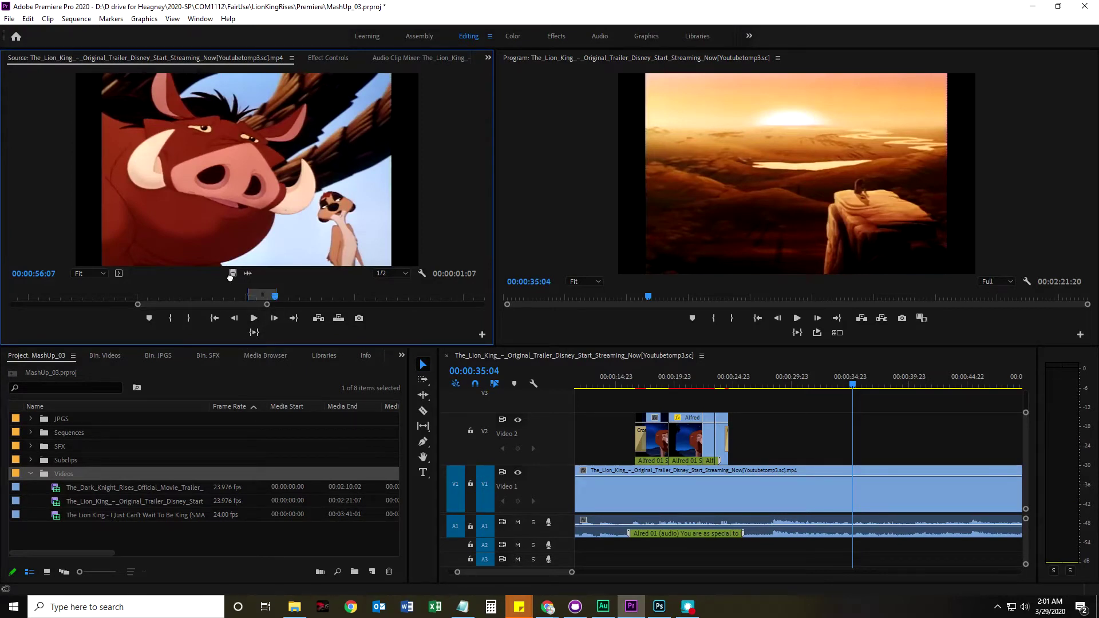
- Place only the video of the marked shot on Video 2, with its end at about 00:00:32:22
drag(229, 289, 843, 444)
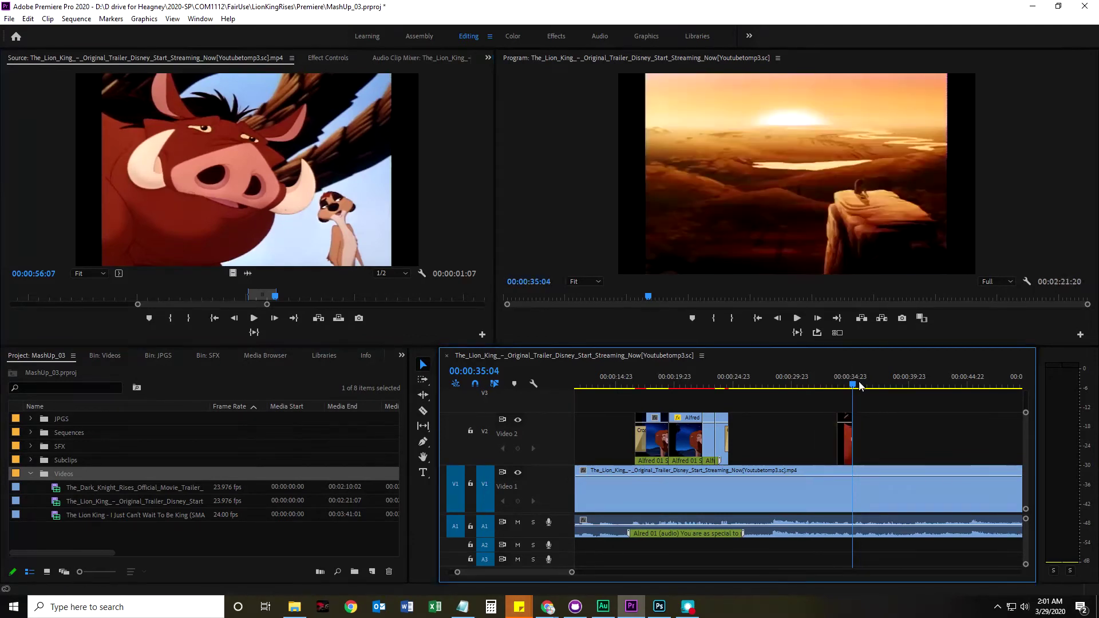
drag(856, 387, 809, 388)
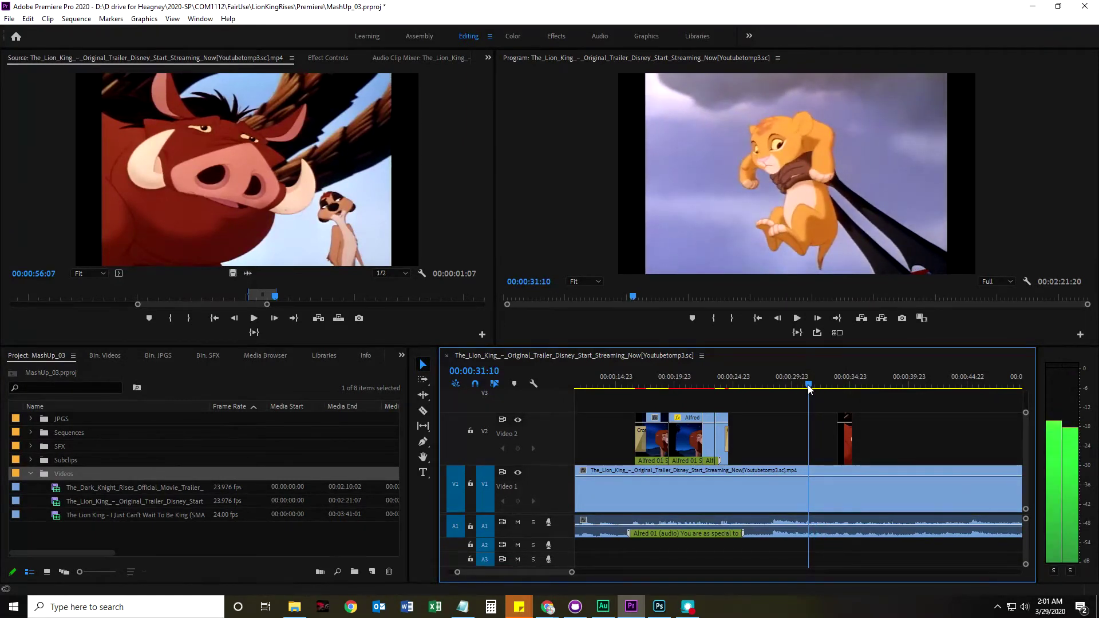
key(space)
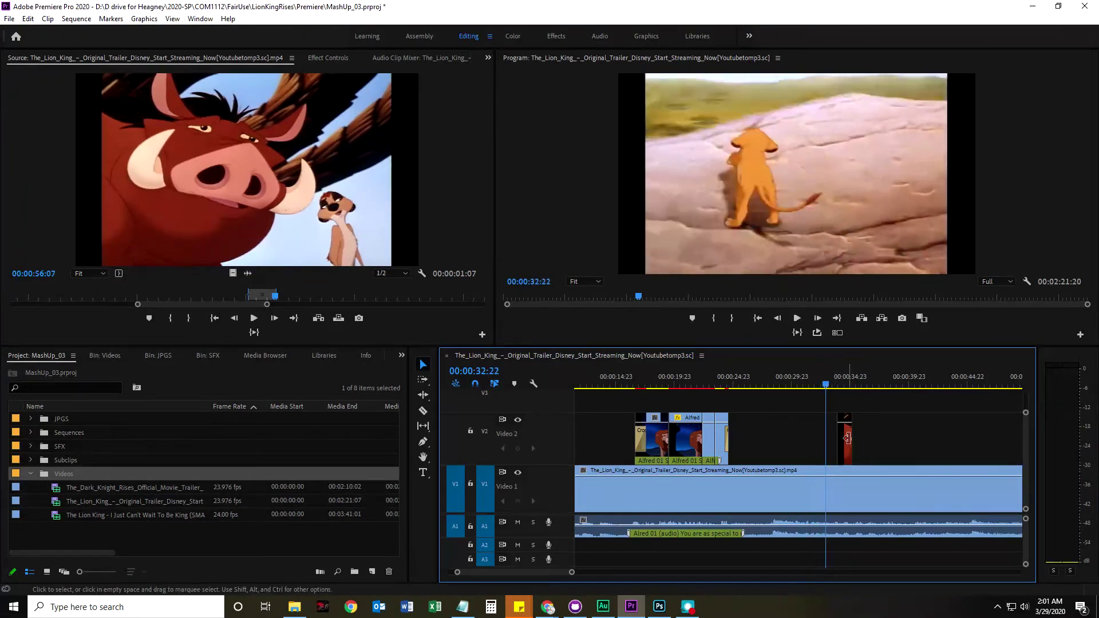
drag(848, 438, 803, 390)
- Review the warthog cutaway on Video 2 by playing and scrubbing through it
key(space)
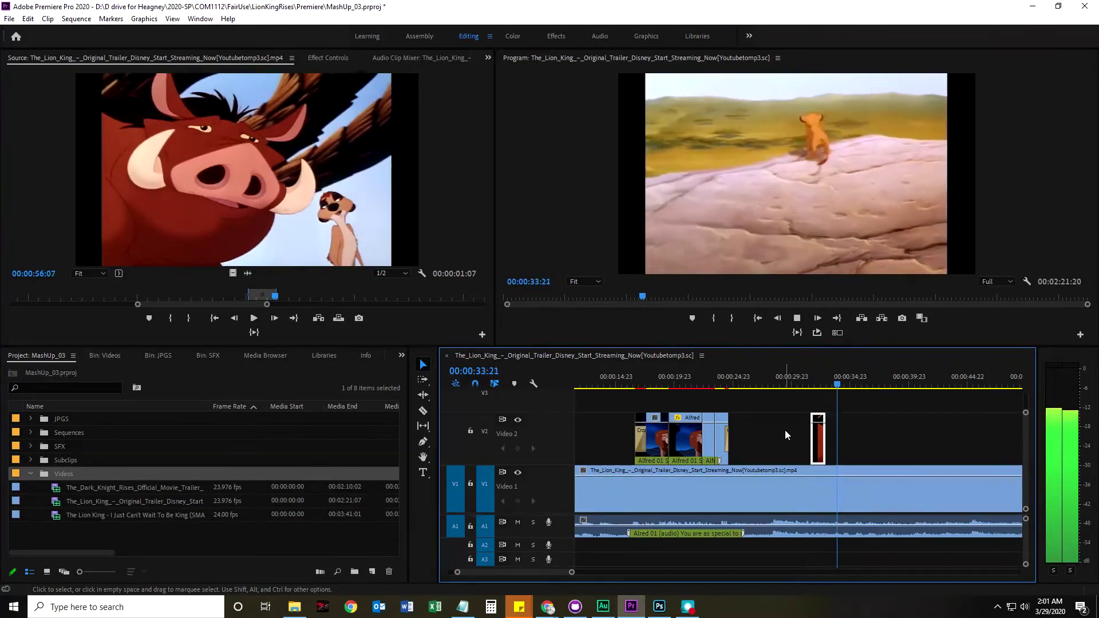
key(space)
click(827, 388)
mouse_move(827, 390)
mouse_down()
mouse_move(815, 390)
mouse_move(824, 388)
mouse_up()
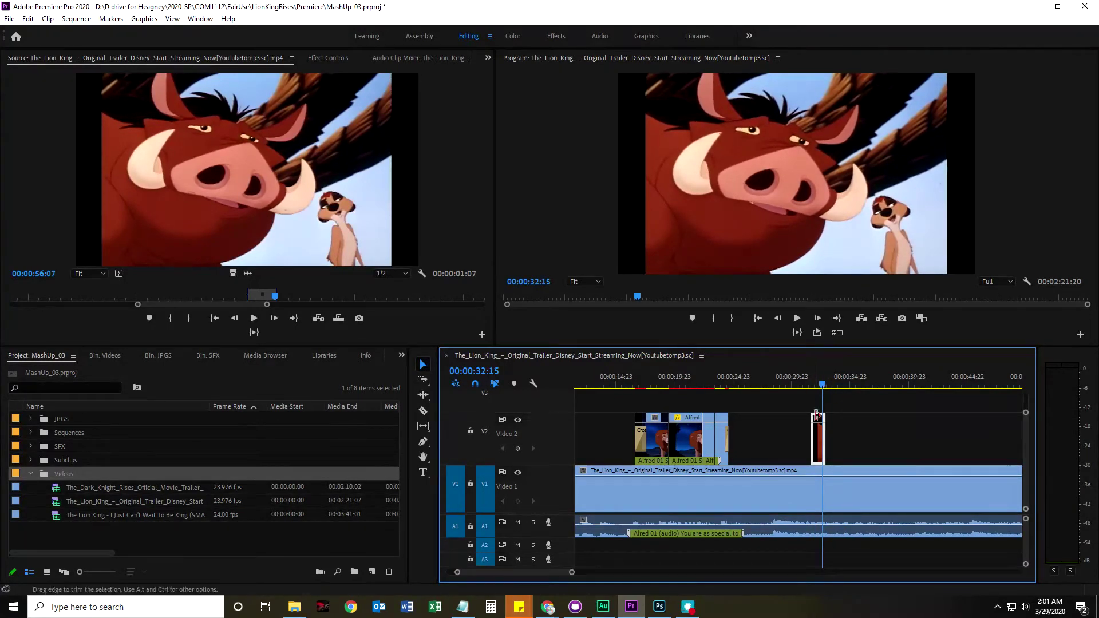
drag(823, 387, 819, 390)
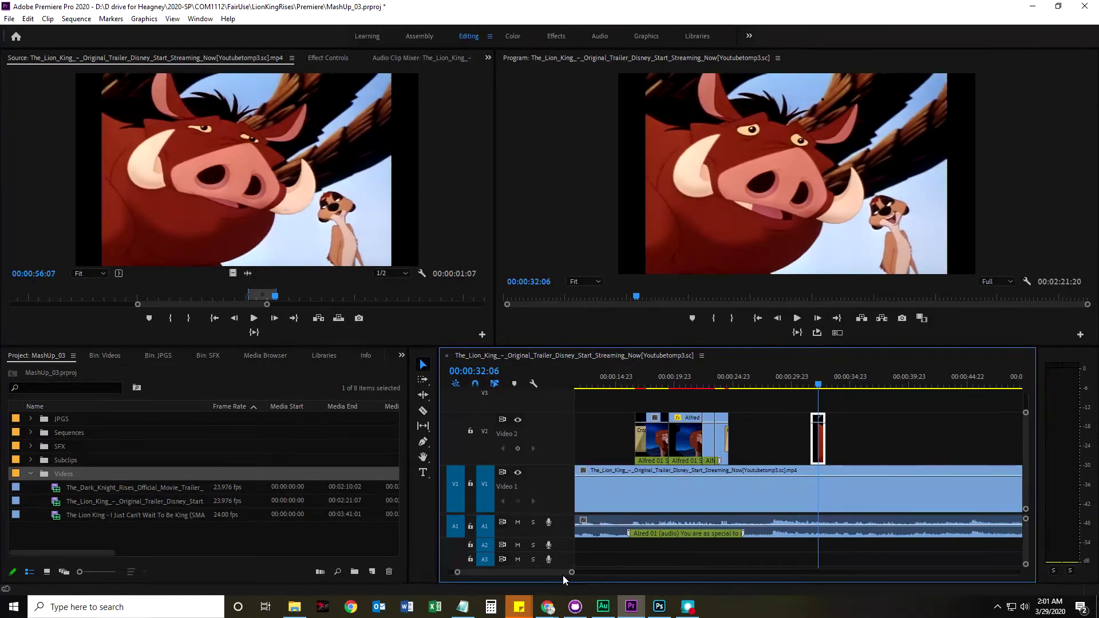
- Extend the start of the warthog clip on Video 2 back to 00:00:28:00 and play the result
drag(572, 574, 526, 572)
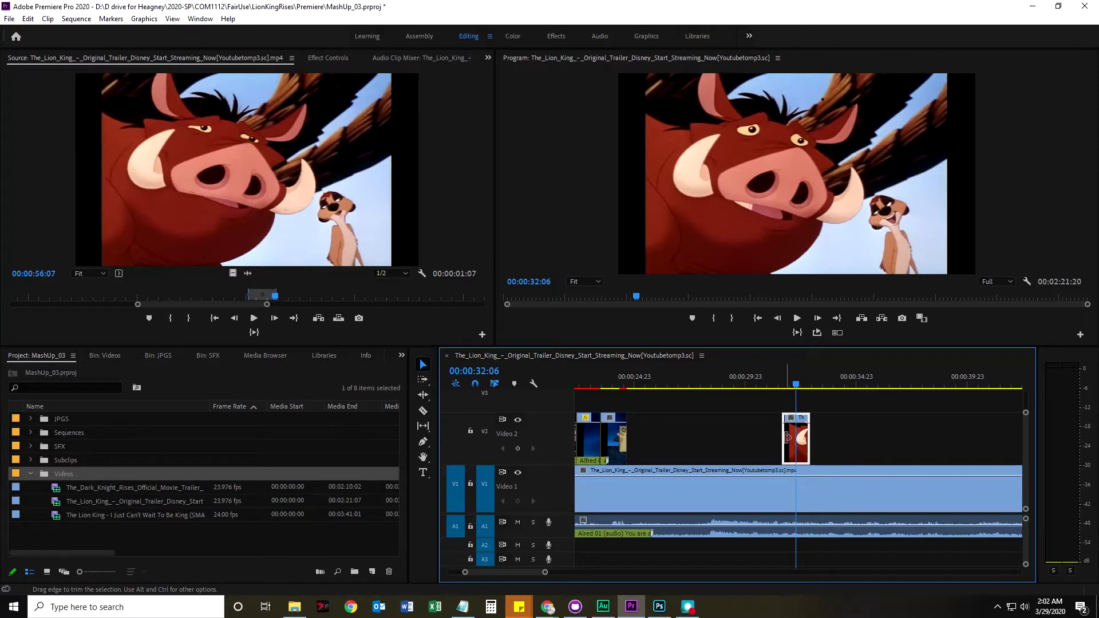
drag(787, 438, 706, 439)
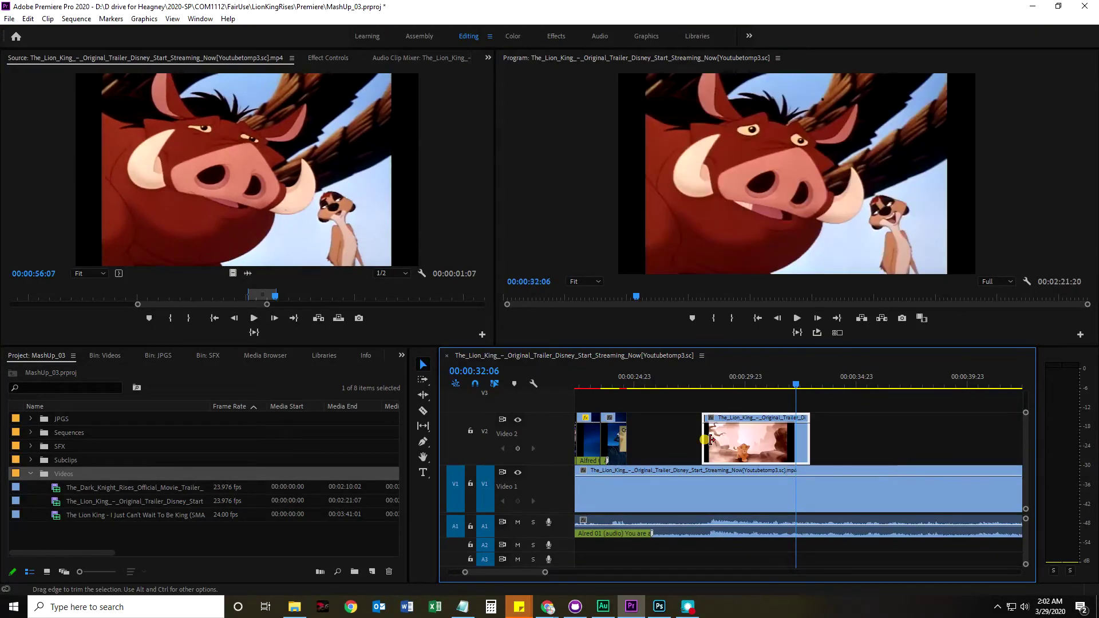
click(732, 382)
drag(733, 384, 752, 383)
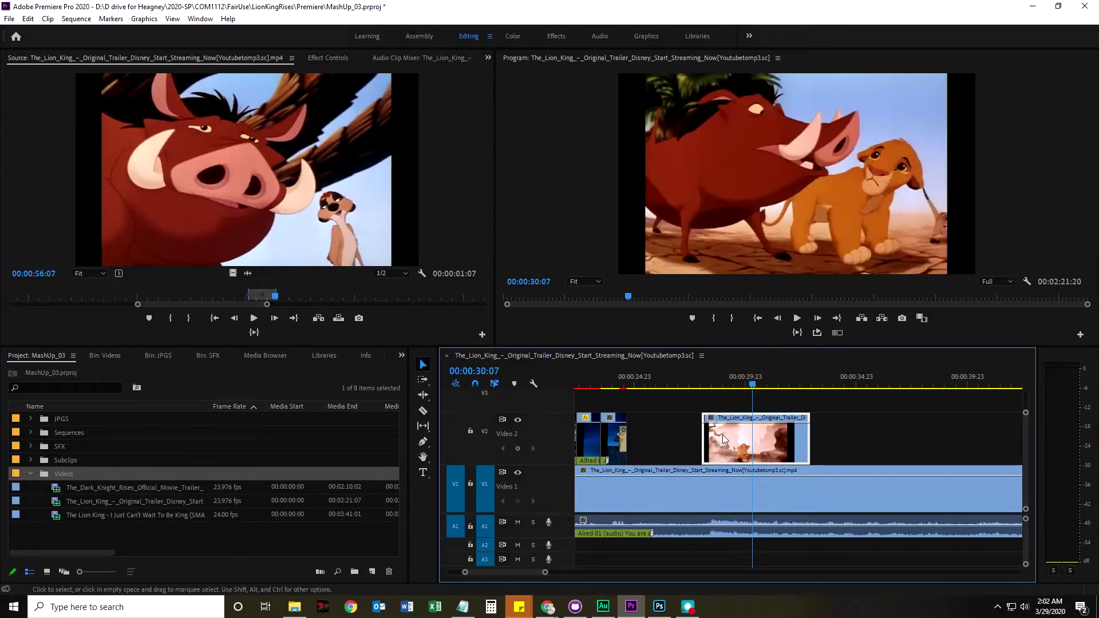
mouse_move(753, 385)
mouse_down()
mouse_move(801, 389)
mouse_move(773, 390)
mouse_up()
key(space)
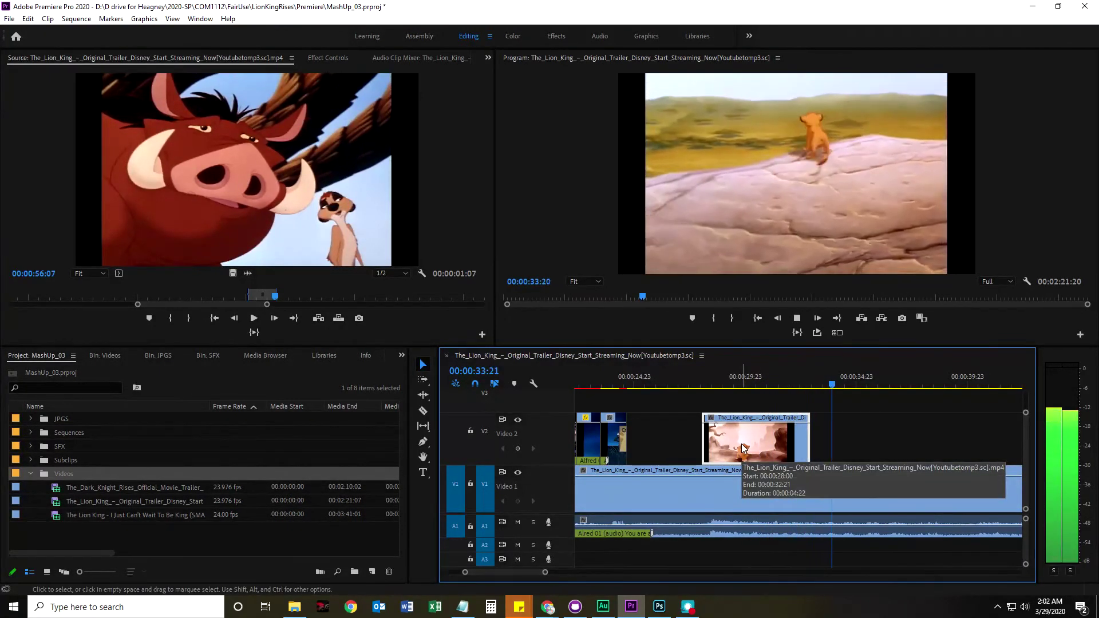
key(space)
- Extend the end of the warthog clip on Video 2 to about 00:00:34:20 and check the frames there
drag(808, 434, 852, 427)
drag(833, 388, 855, 389)
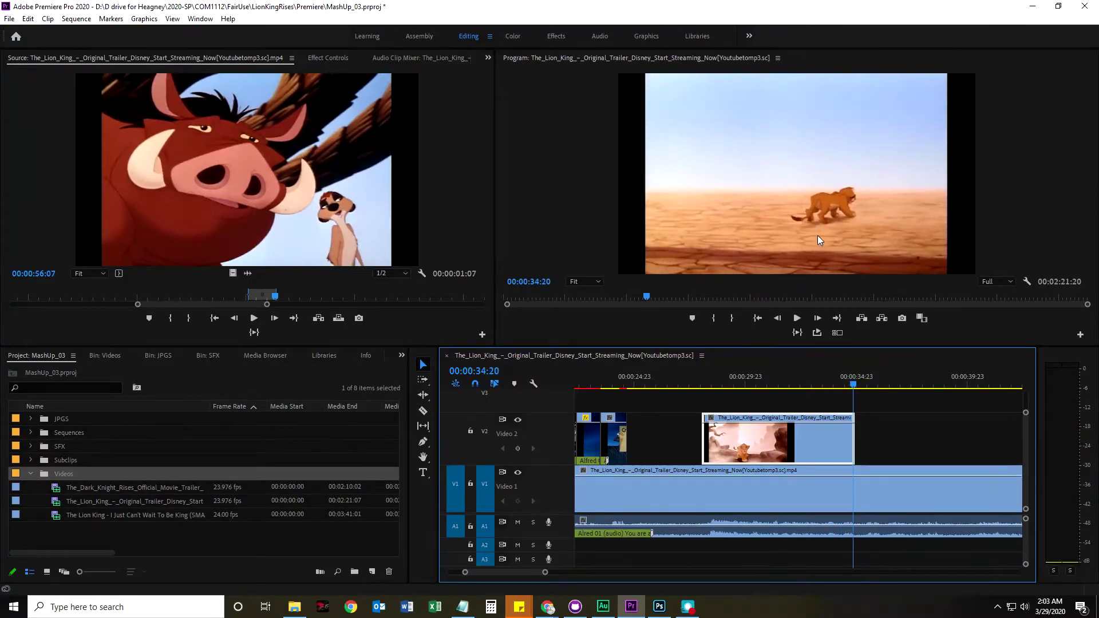
click(865, 385)
- Trim the end of the warthog clip on Video 2 back to about 00:00:32:21, reviewing the timeline between trims
drag(852, 432, 830, 436)
drag(868, 386, 809, 395)
drag(733, 394, 673, 393)
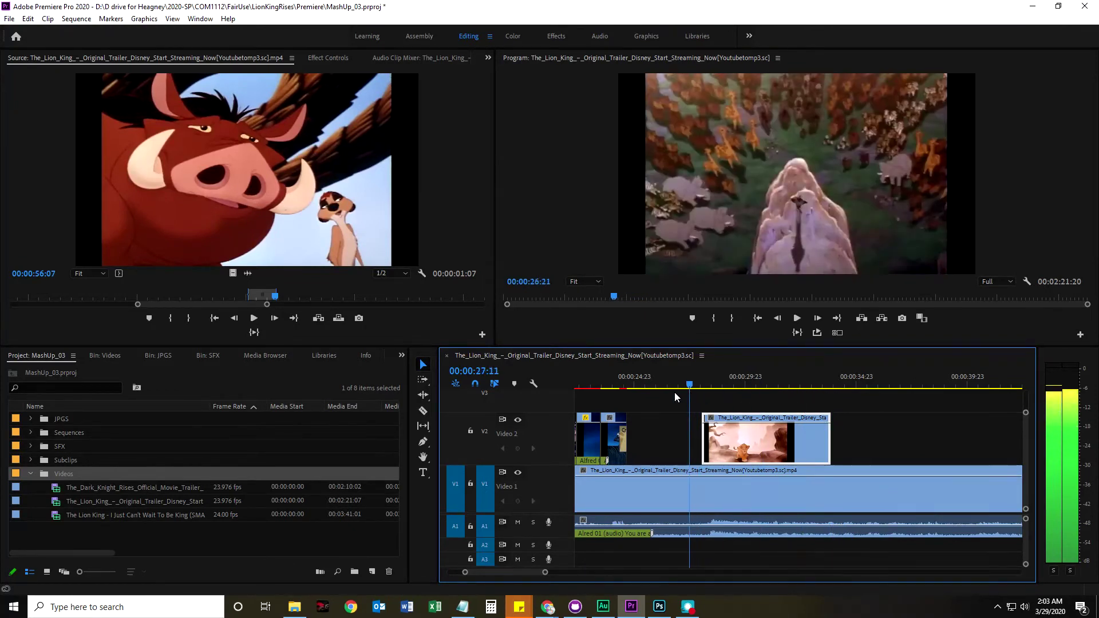
mouse_move(829, 440)
mouse_down()
mouse_move(802, 440)
mouse_move(891, 438)
mouse_move(813, 438)
mouse_up()
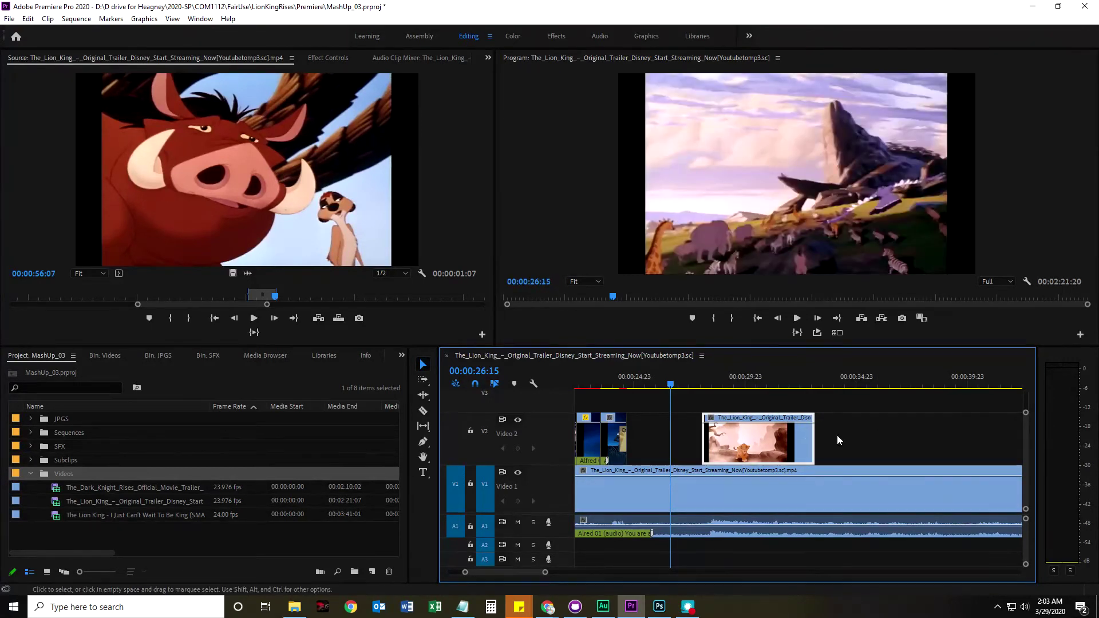
drag(812, 439, 807, 444)
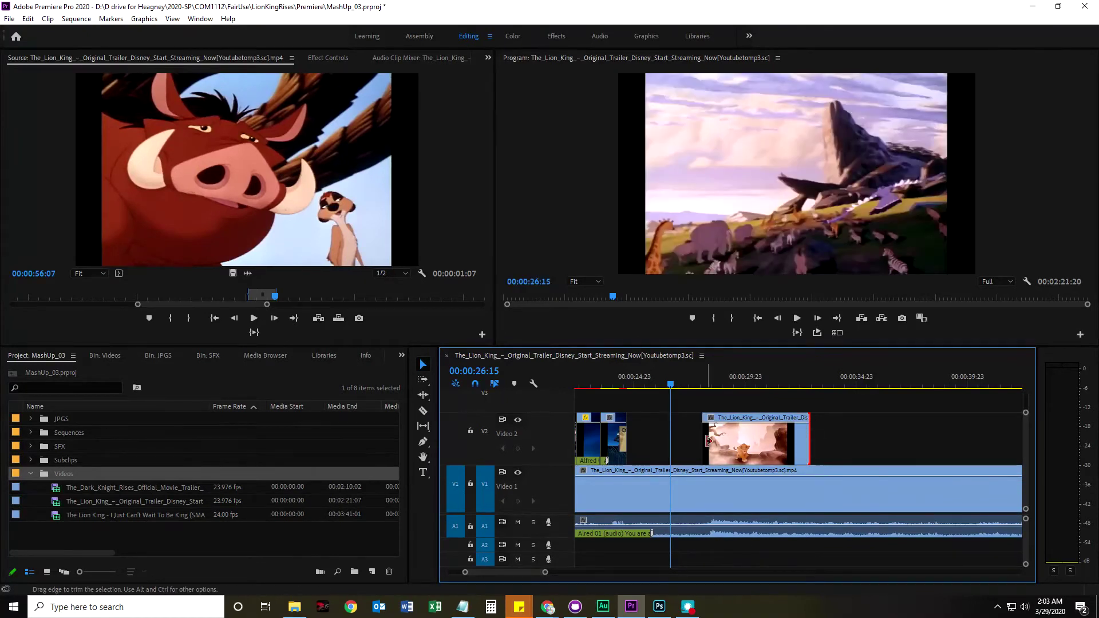
- Trim the start of the Video 2 clip forward to the warthog shot, leaving a duration of 00:00:01:09
mouse_move(699, 443)
mouse_down()
mouse_move(809, 445)
mouse_move(693, 445)
mouse_up()
drag(541, 575, 517, 575)
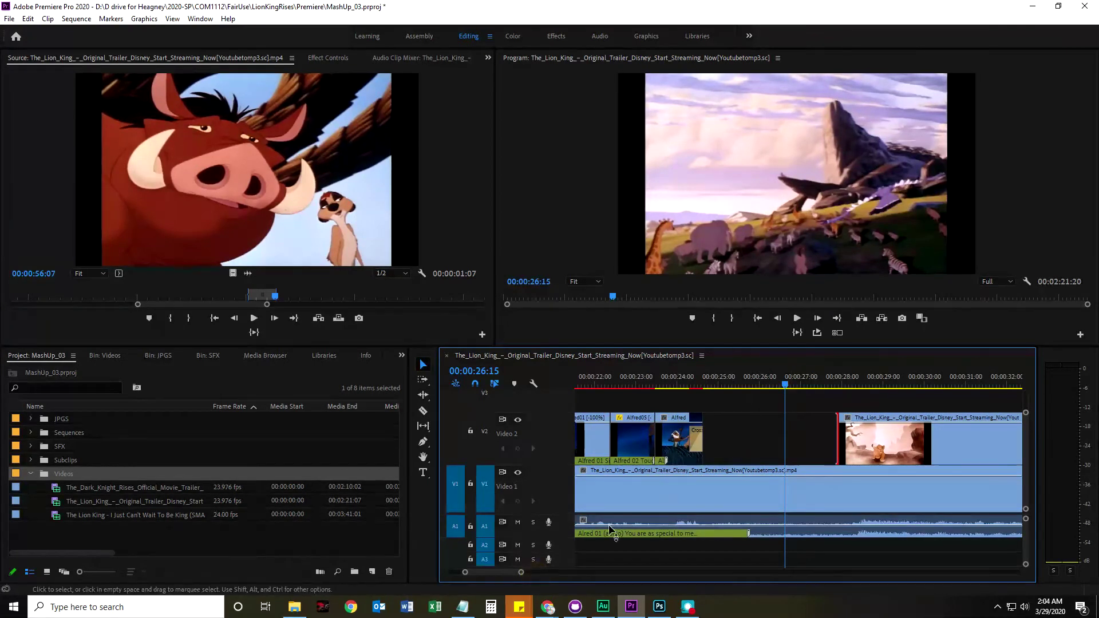
drag(500, 572, 501, 575)
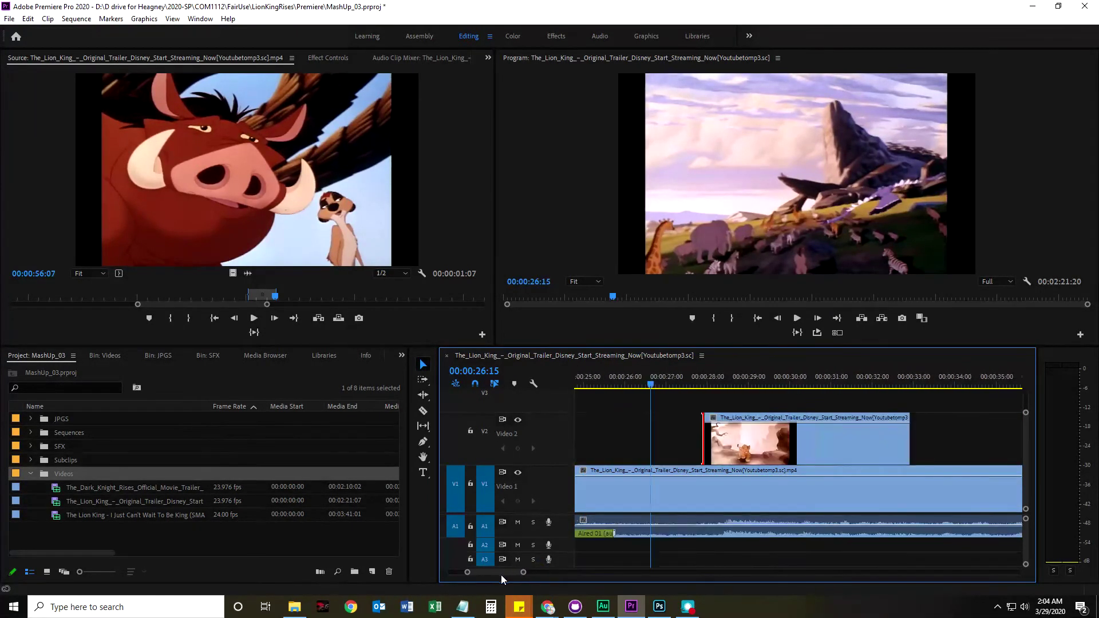
drag(652, 386, 867, 394)
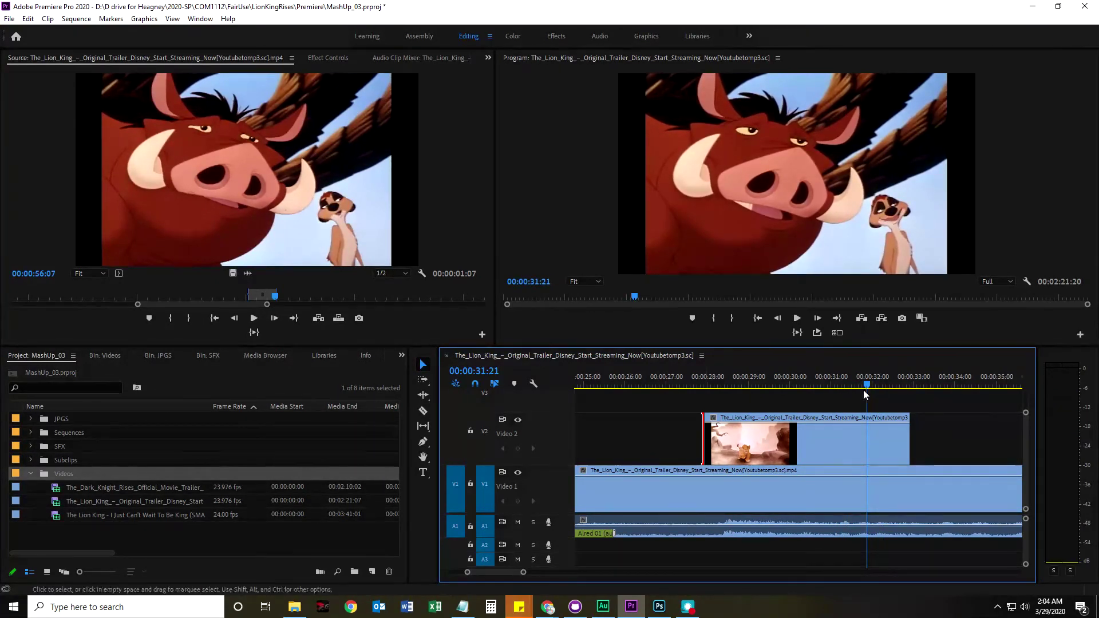
click(927, 383)
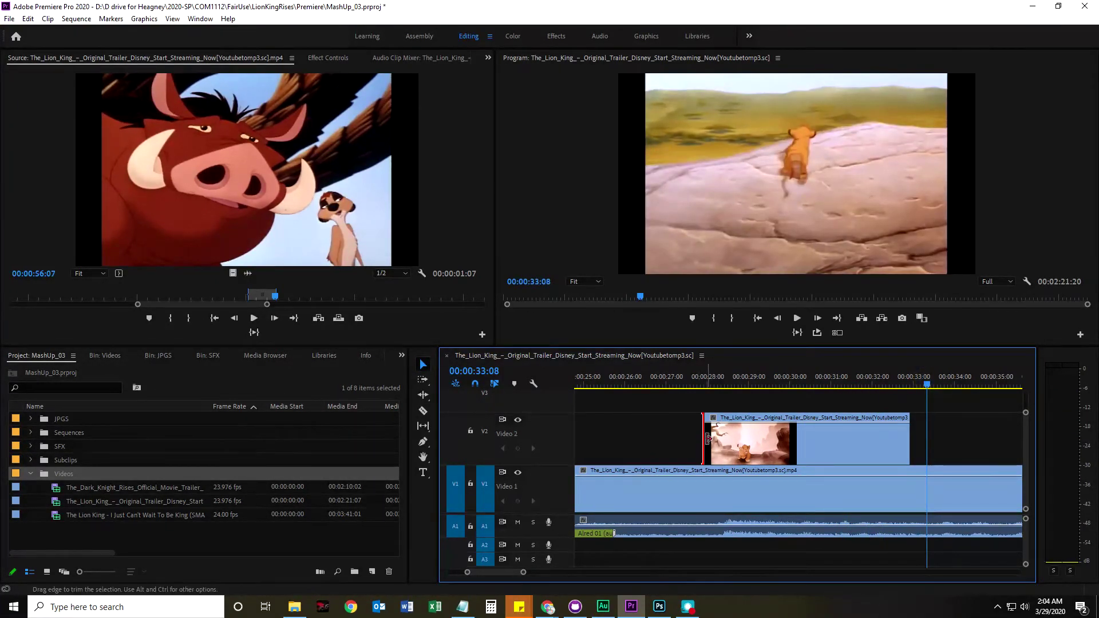
drag(709, 438, 857, 439)
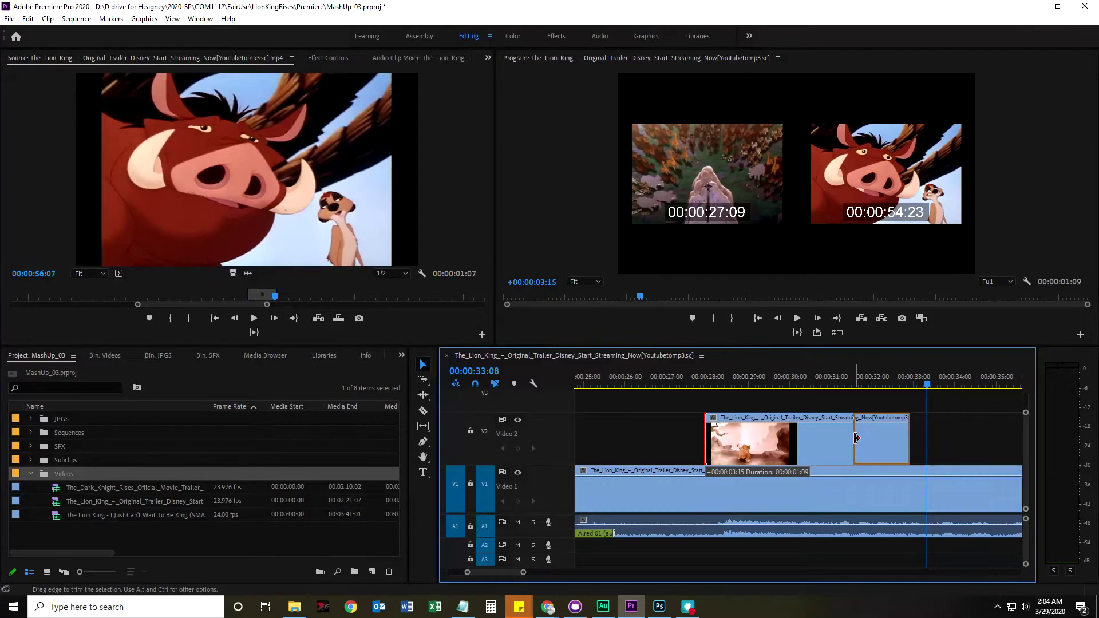
drag(857, 439, 857, 438)
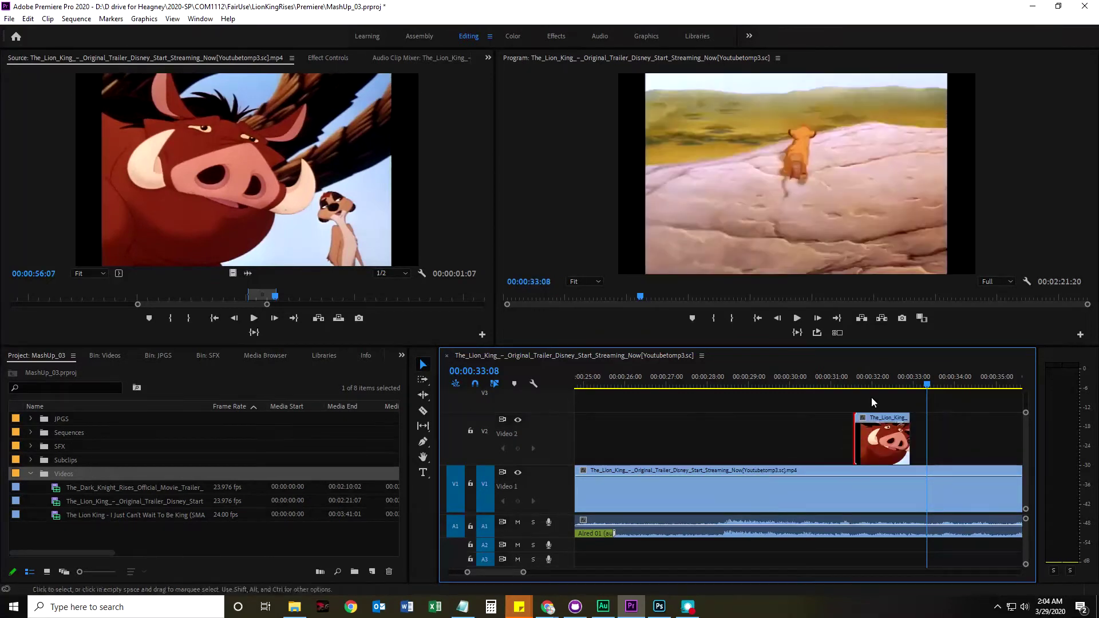
- Play the timeline across the trimmed warthog clip to check the cut
click(844, 382)
key(space)
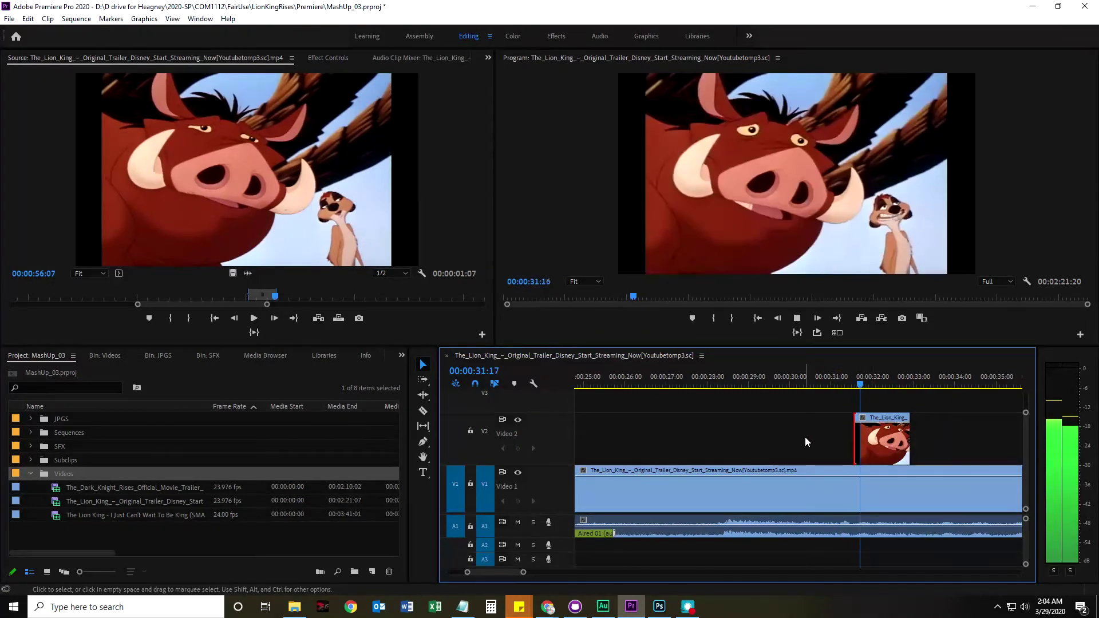
key(space)
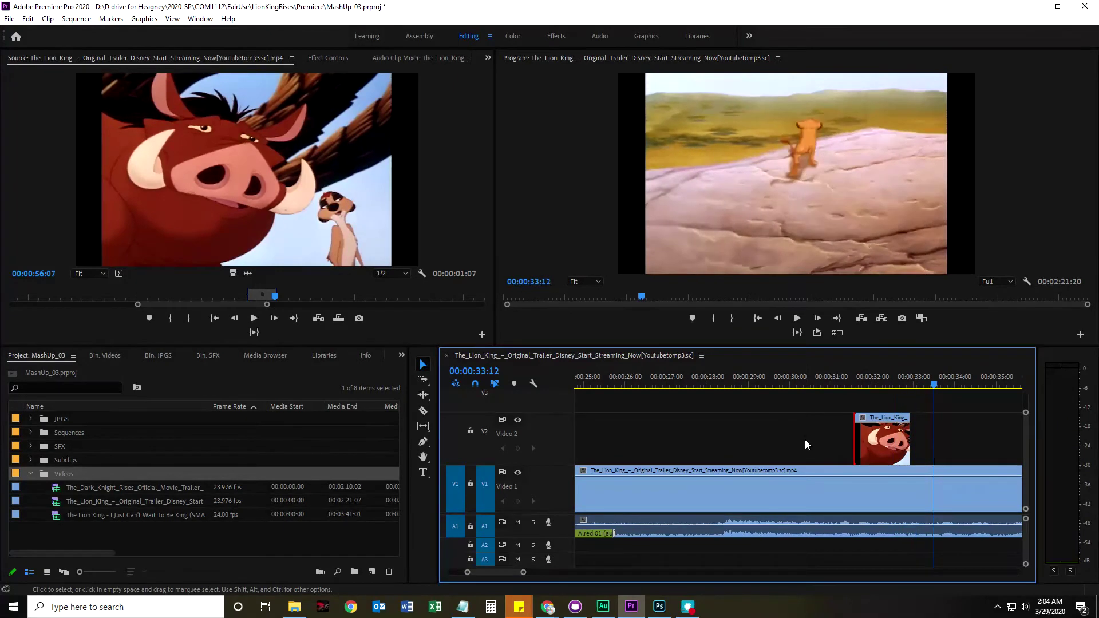
- Move the warthog clip along Video 2 so that it starts at about 00:00:34:07
click(879, 418)
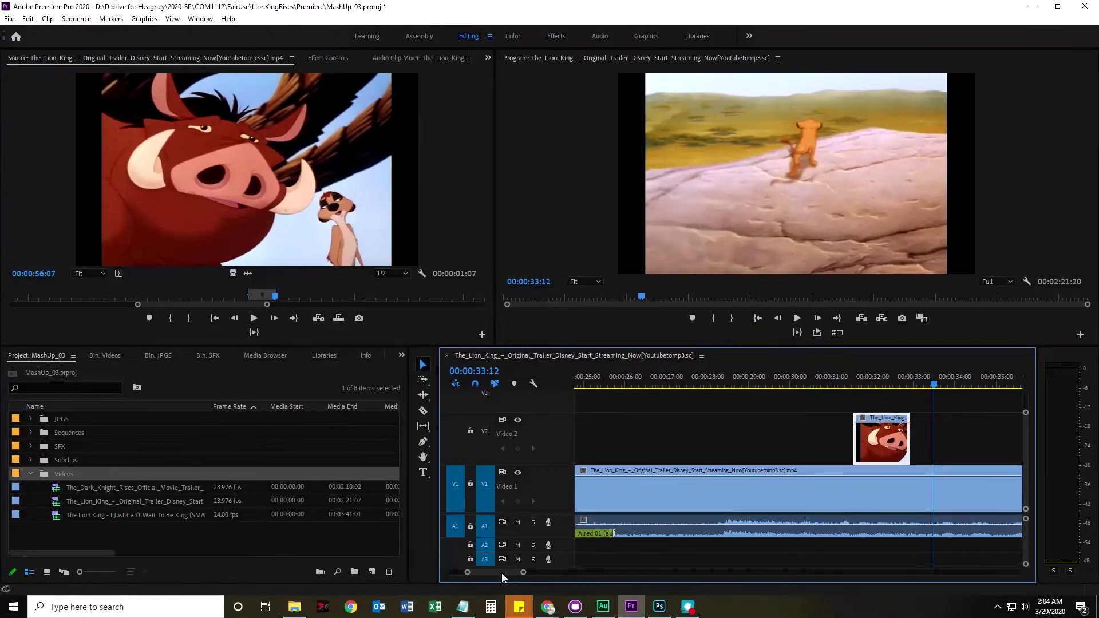
scroll(500, 573, right, 3)
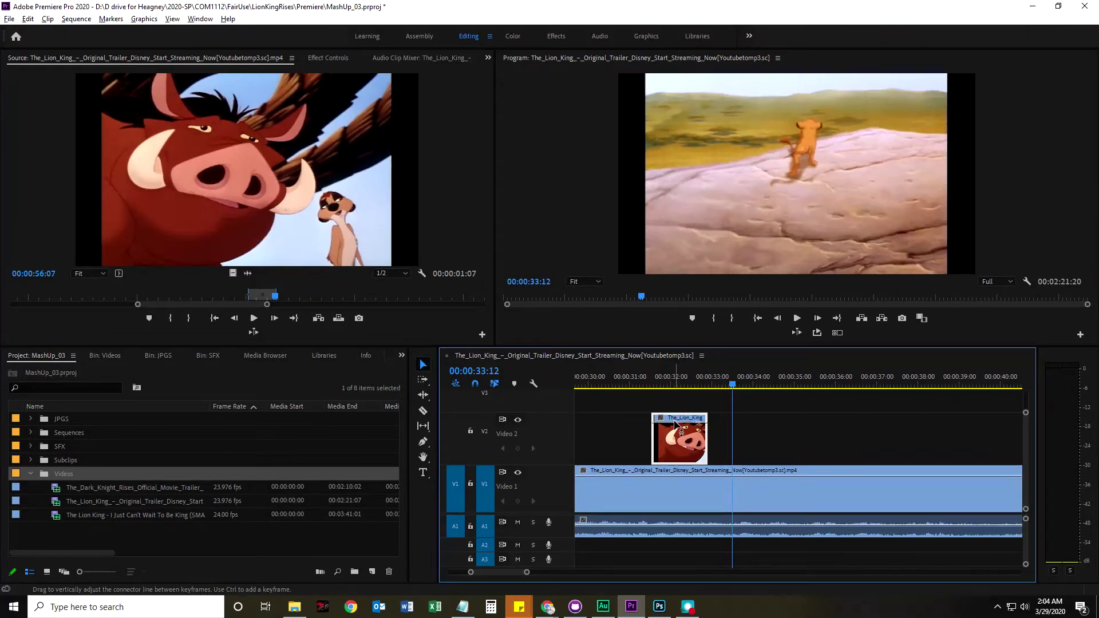
drag(677, 425, 799, 422)
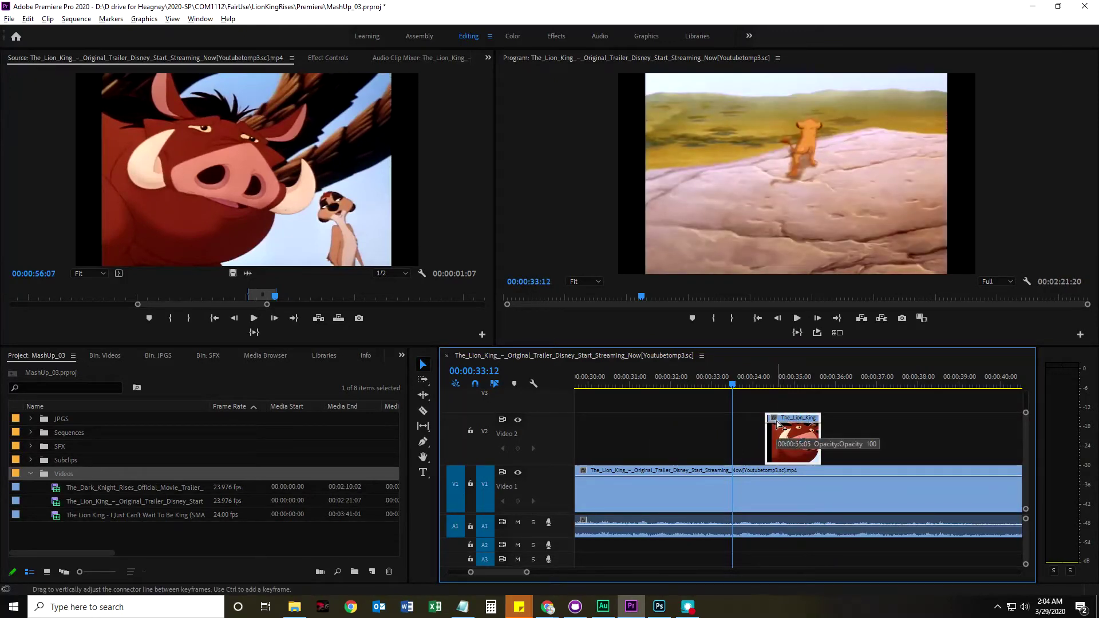
- Undo the last move of the warthog clip, duplicate it on Video 2, and start the copy at about 00:00:34:02
key(ctrl+z)
drag(676, 418, 778, 424)
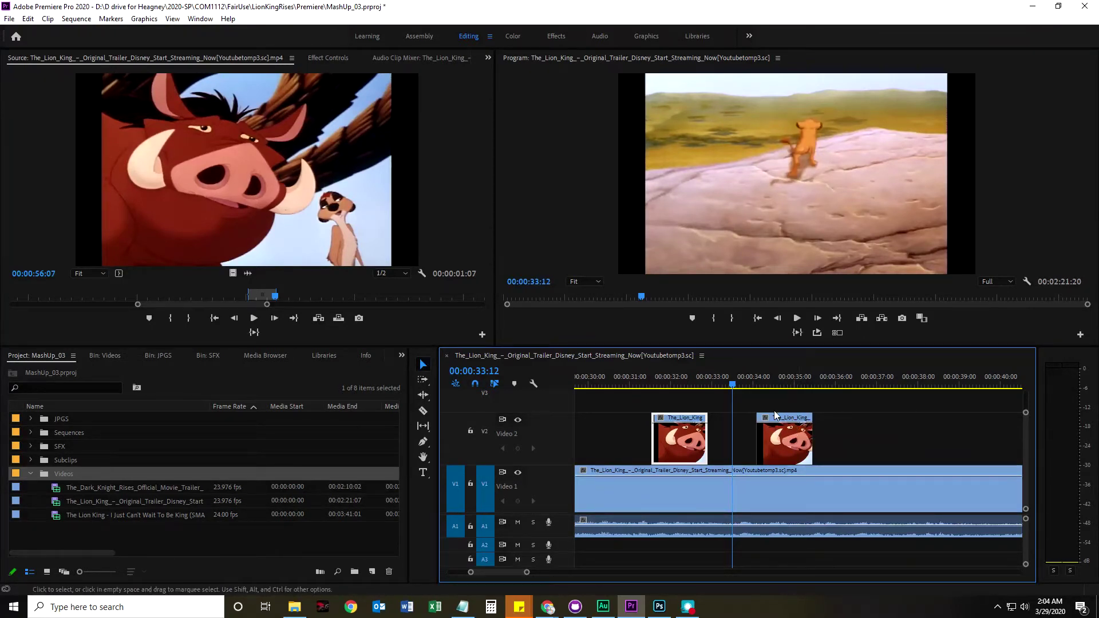
drag(735, 387, 775, 381)
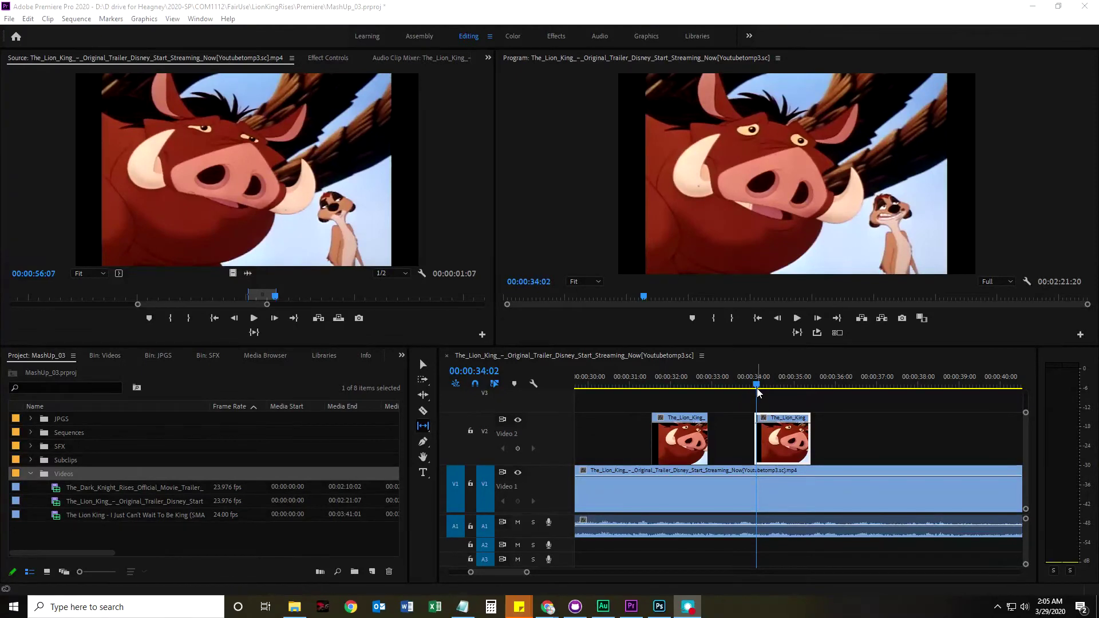
click(422, 365)
mouse_move(779, 417)
mouse_down()
mouse_move(792, 414)
mouse_move(793, 428)
mouse_move(773, 417)
mouse_up()
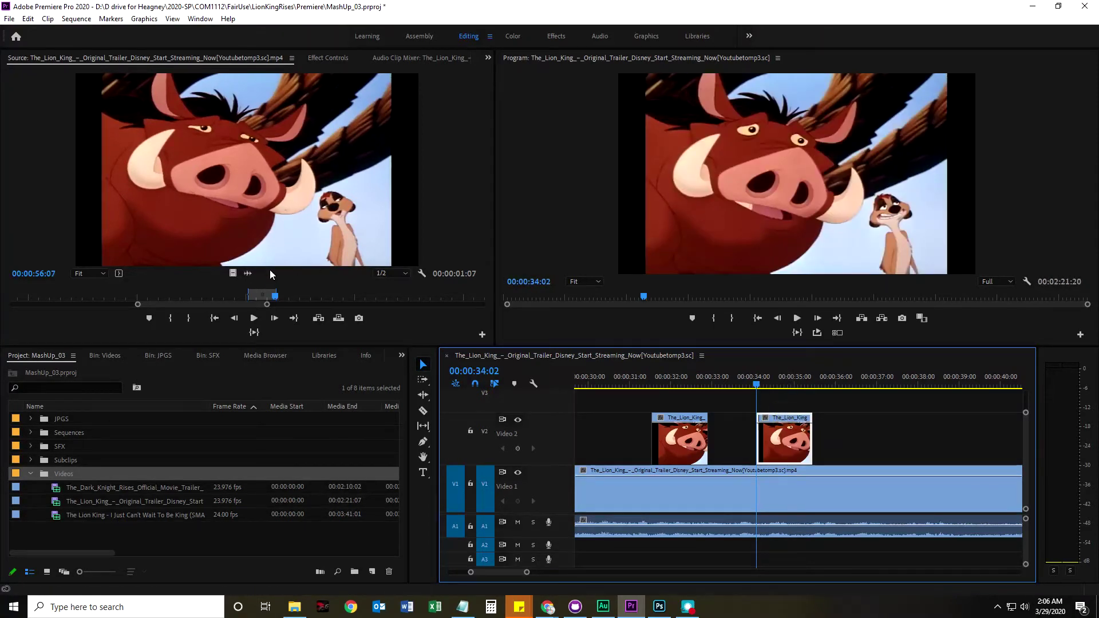
- Scrub the source to 00:01:01:01, try the duplicate clip at about 00:00:34:09, and return it to its earlier position
drag(278, 300, 378, 297)
click(777, 422)
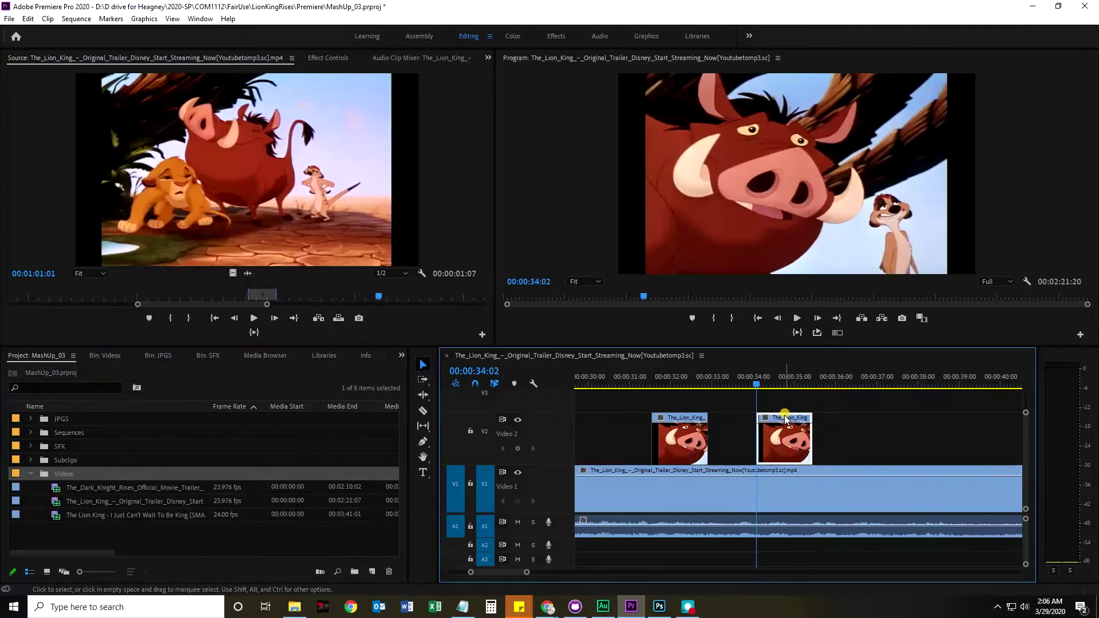
drag(777, 422, 790, 422)
click(769, 386)
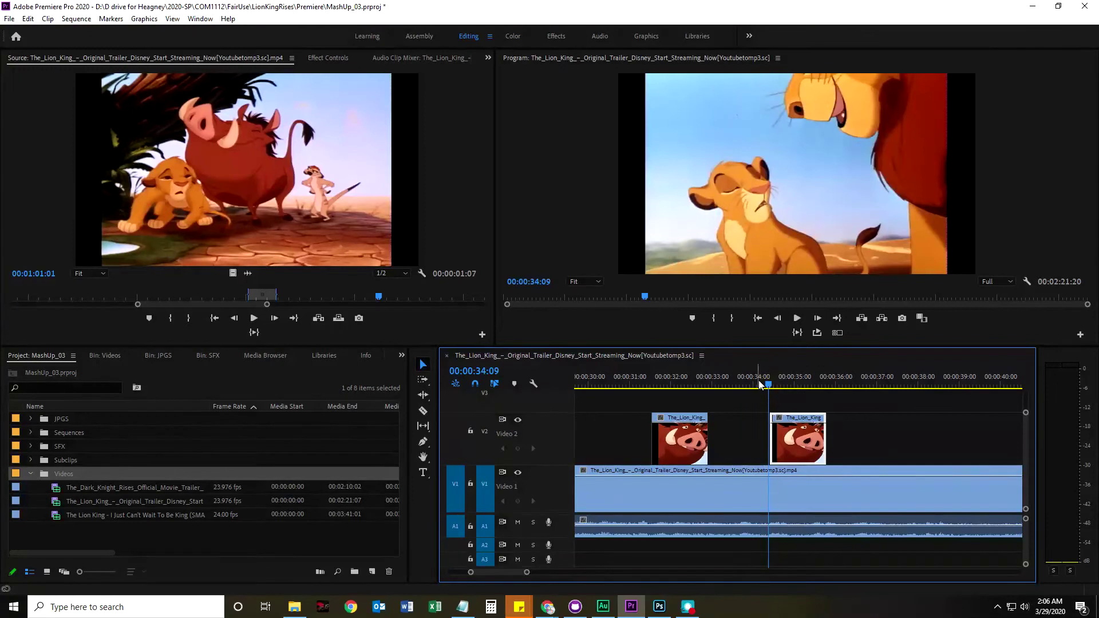
mouse_move(781, 414)
mouse_down()
mouse_move(801, 420)
mouse_move(785, 415)
mouse_up()
- Play the sequence from about 00:00:34:04 to review the duplicate warthog clip
click(761, 389)
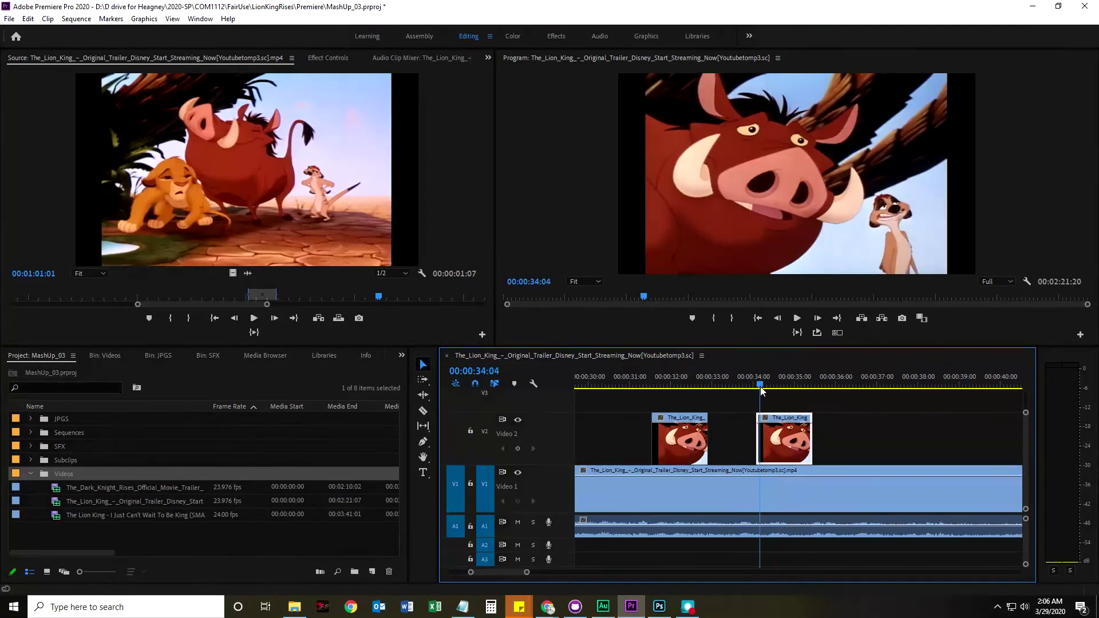
key(space)
key(space)
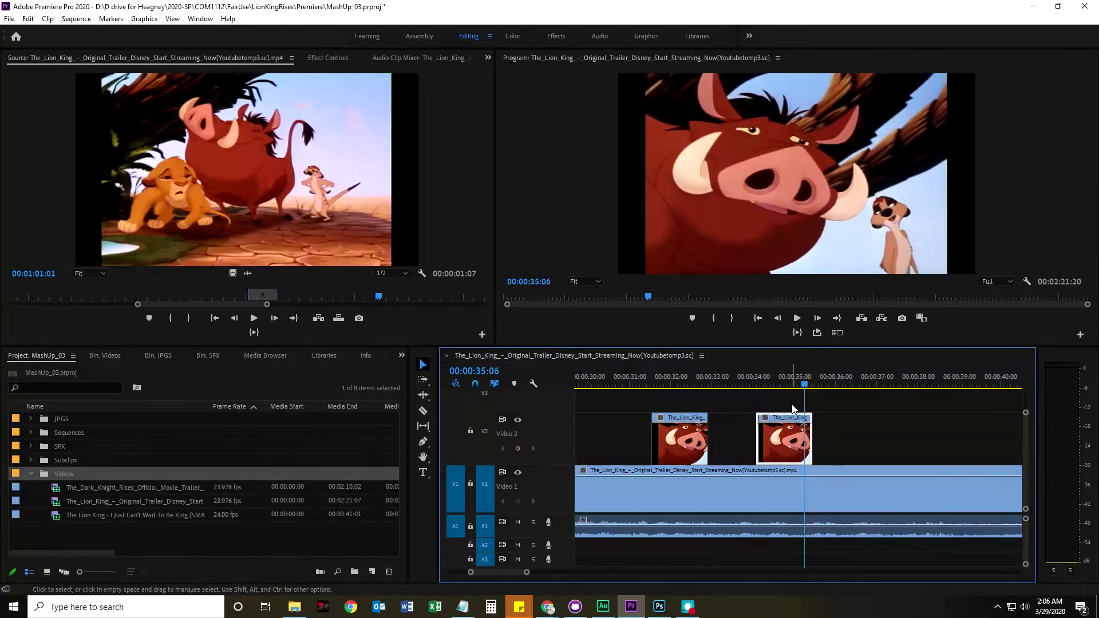
- Slip the duplicate clip's media to the shot of the lion crossing the desert and play it back
click(424, 429)
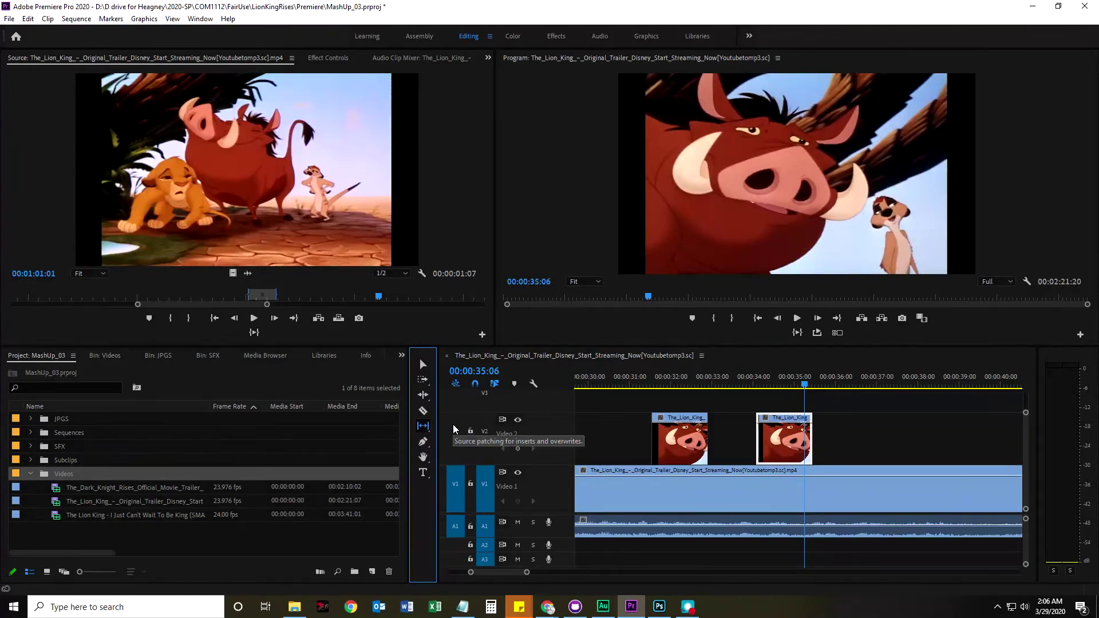
click(786, 440)
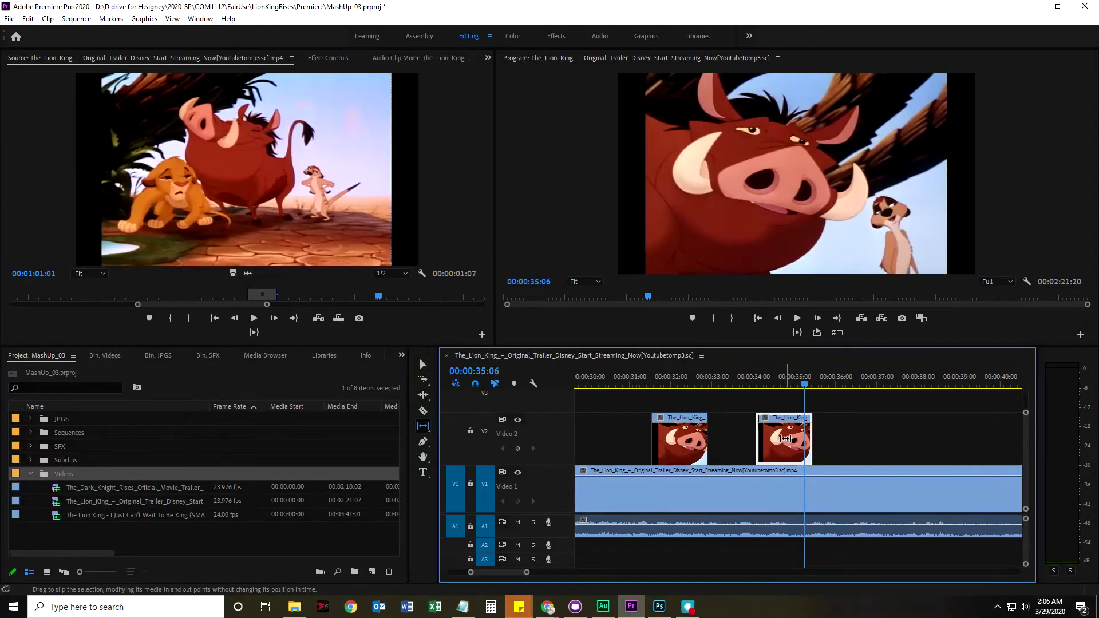
drag(784, 439, 763, 440)
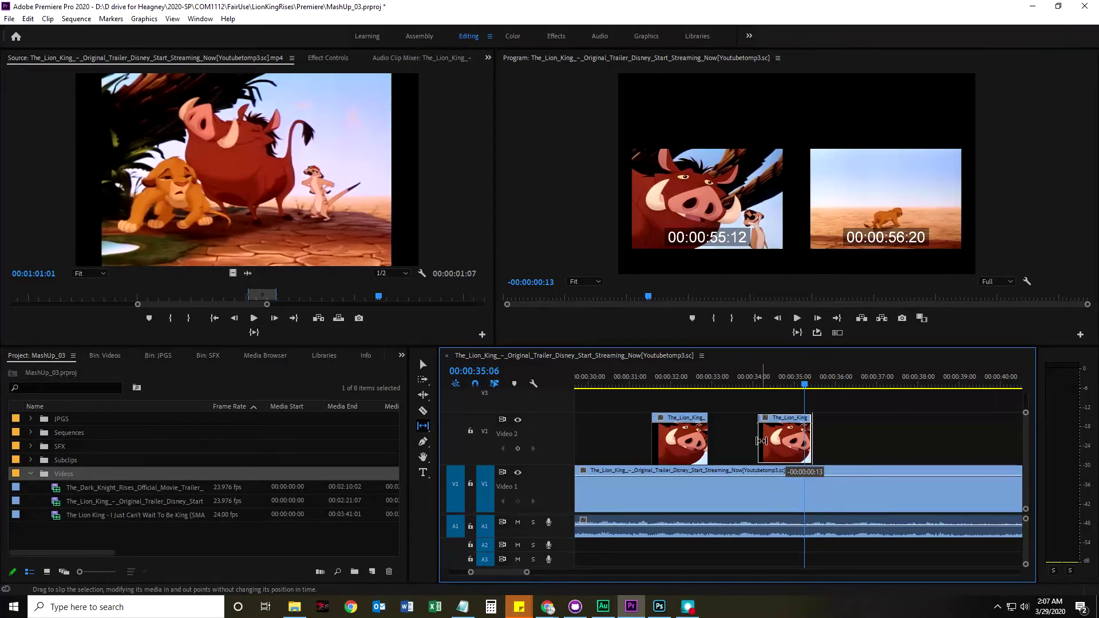
drag(762, 441, 710, 448)
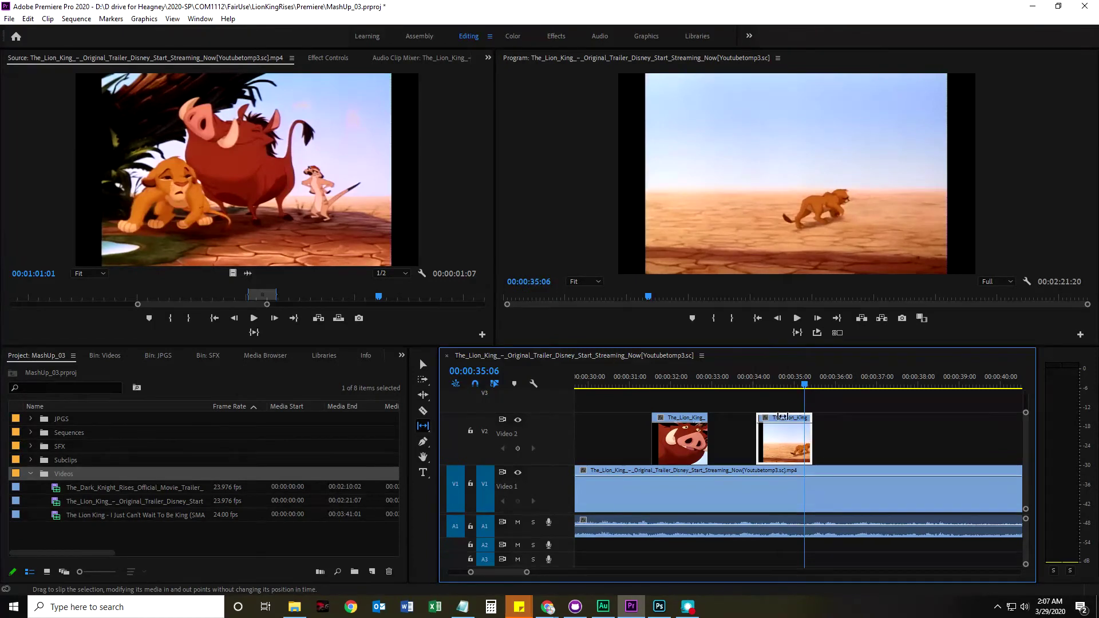
drag(784, 386, 753, 389)
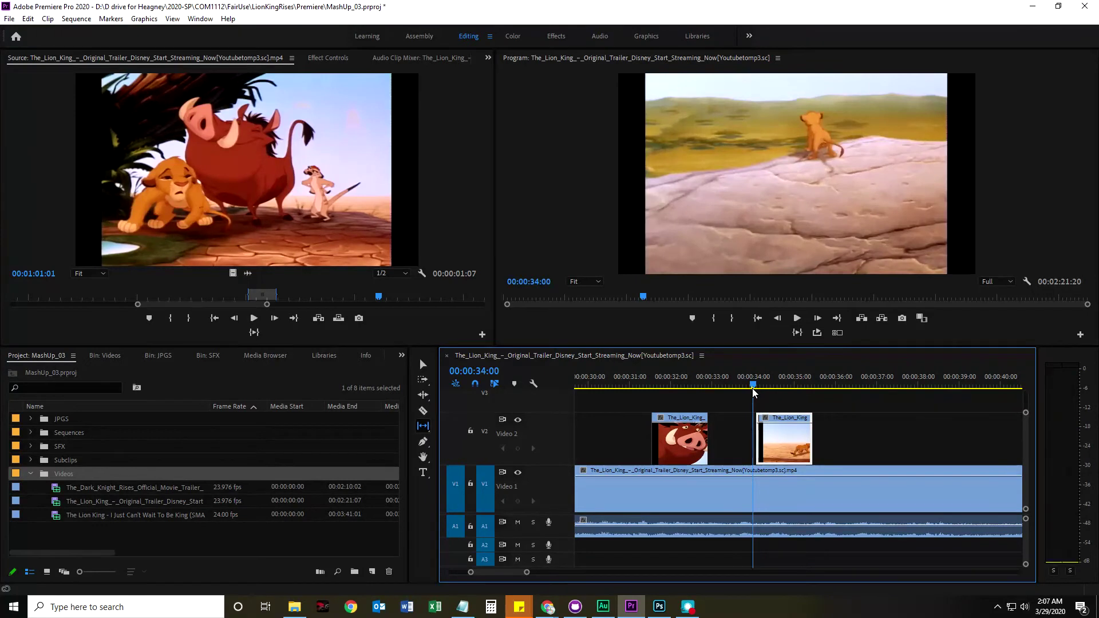
key(space)
key(space)
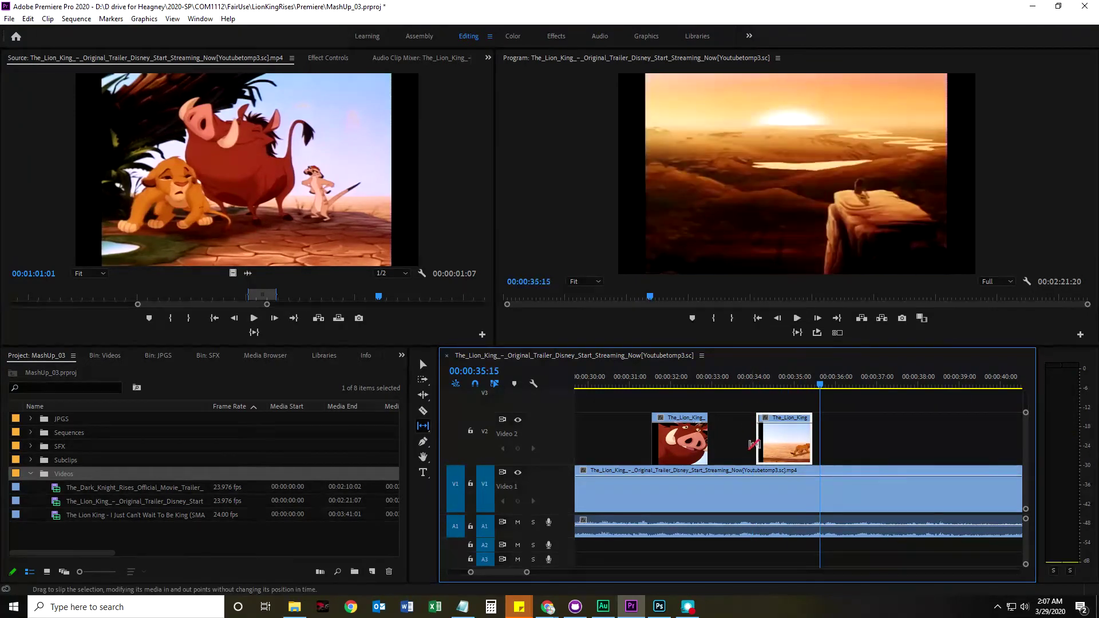
- Slip the duplicate clip's media back to the warthog and meerkat shot and play across it
drag(788, 442, 722, 448)
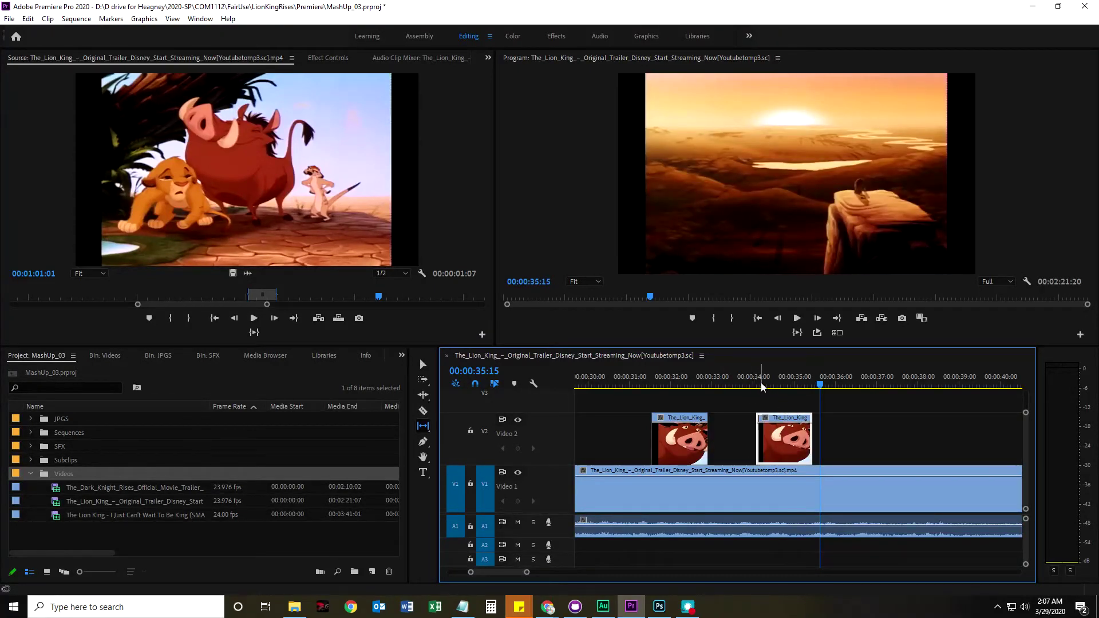
click(755, 386)
key(space)
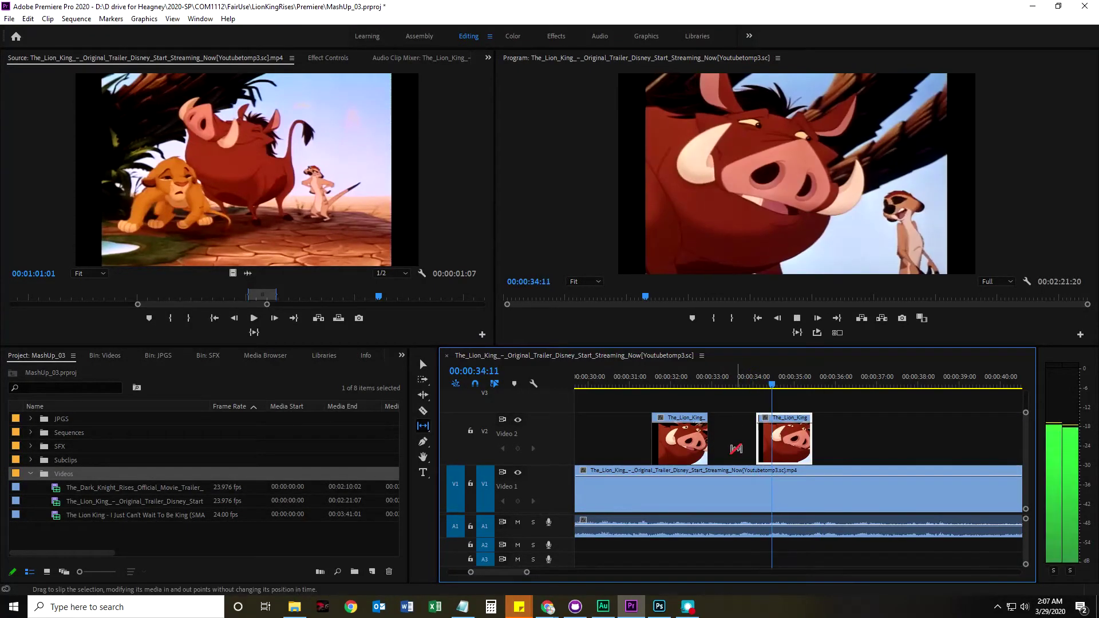
key(space)
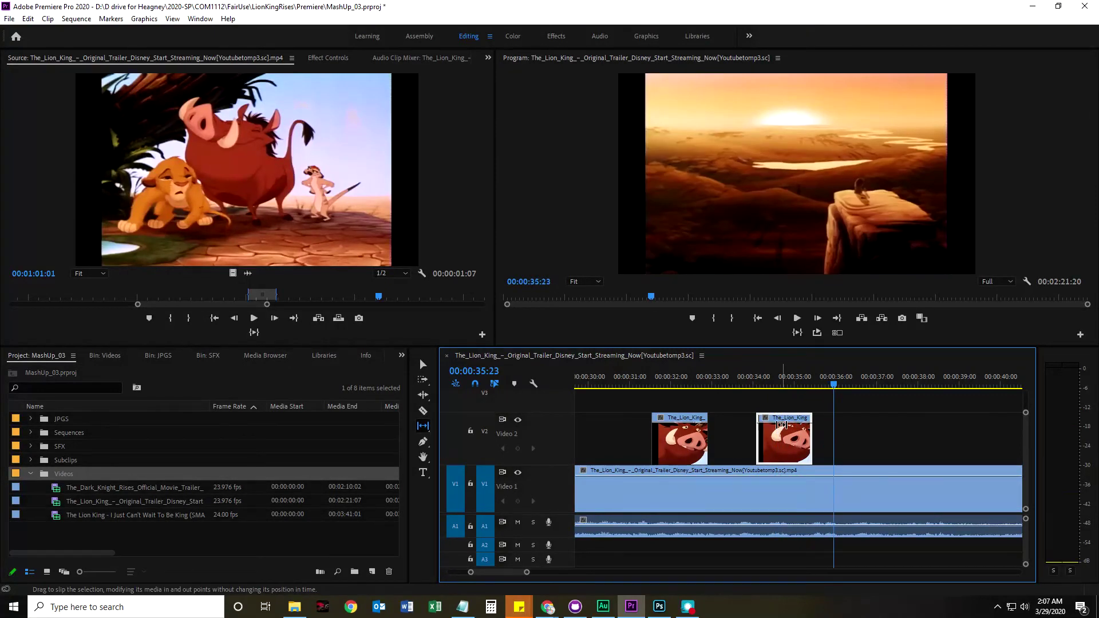
- Place the duplicate directly after the first warthog clip on Video 2 and play across the join
right_click(783, 419)
key(Escape)
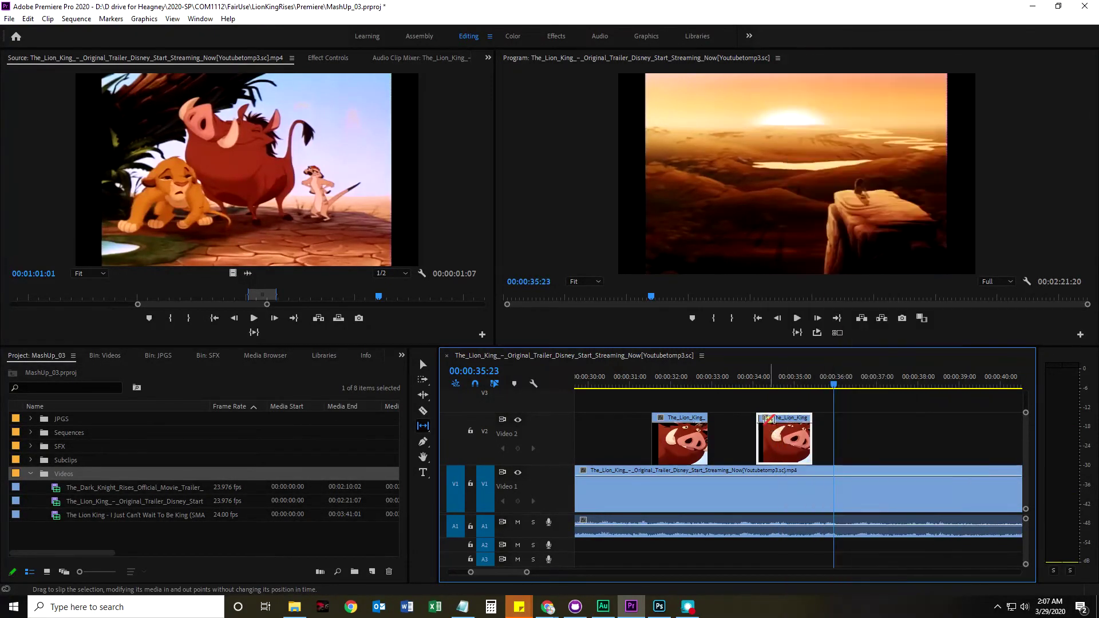
click(423, 365)
drag(787, 424, 722, 416)
click(678, 383)
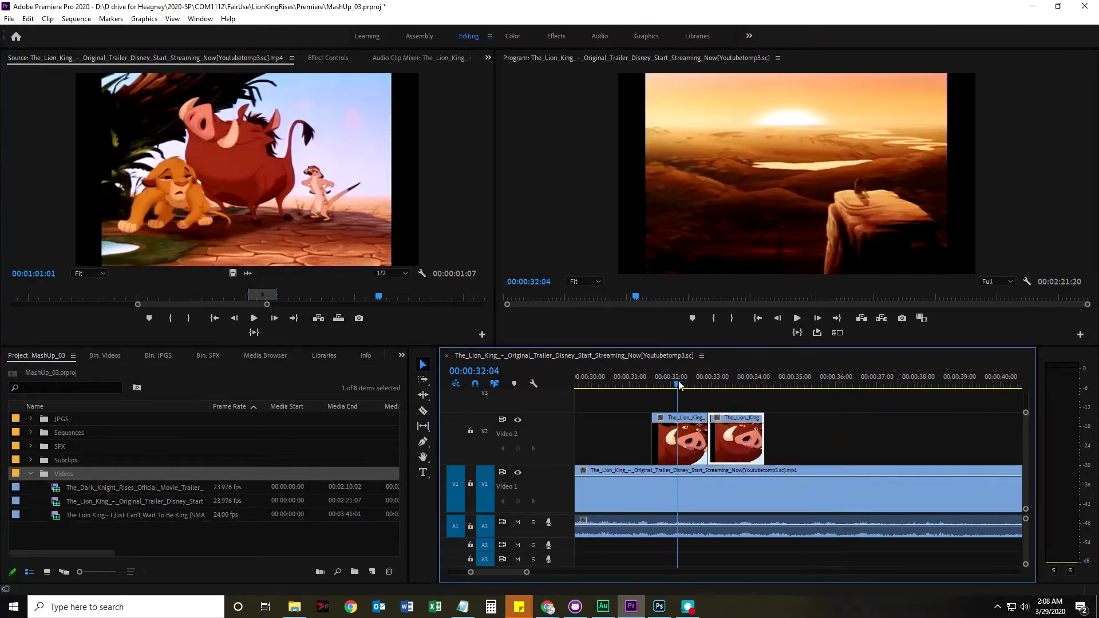
key(space)
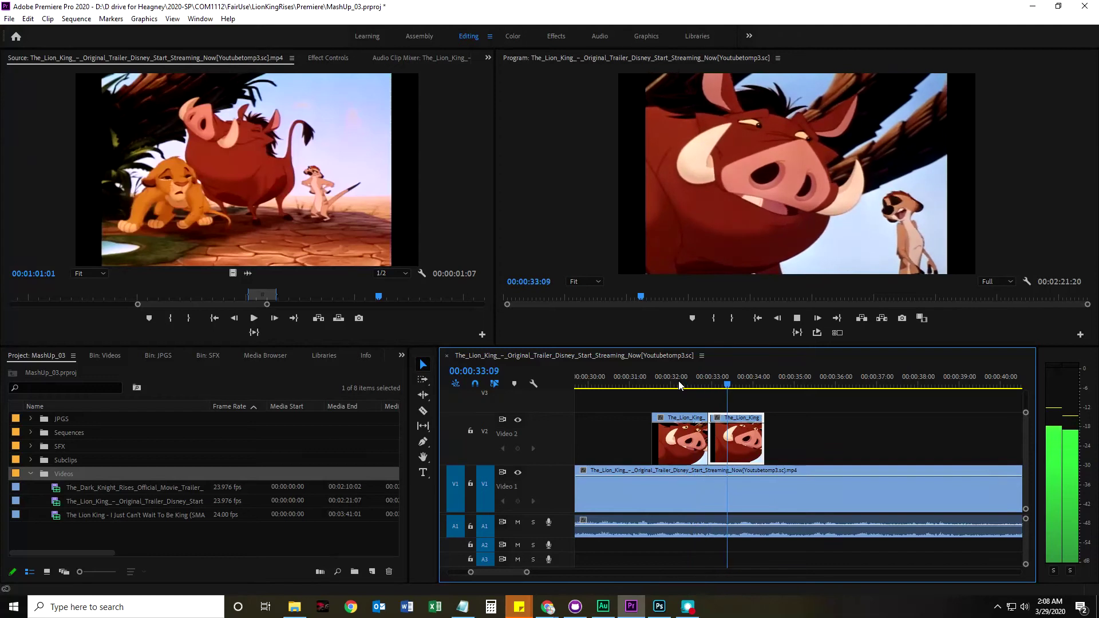
key(space)
- Move the duplicate clip to start at about 00:00:35:02 on Video 2 and play the sequence from 00:00:32:01
drag(722, 419, 810, 419)
drag(741, 389, 672, 386)
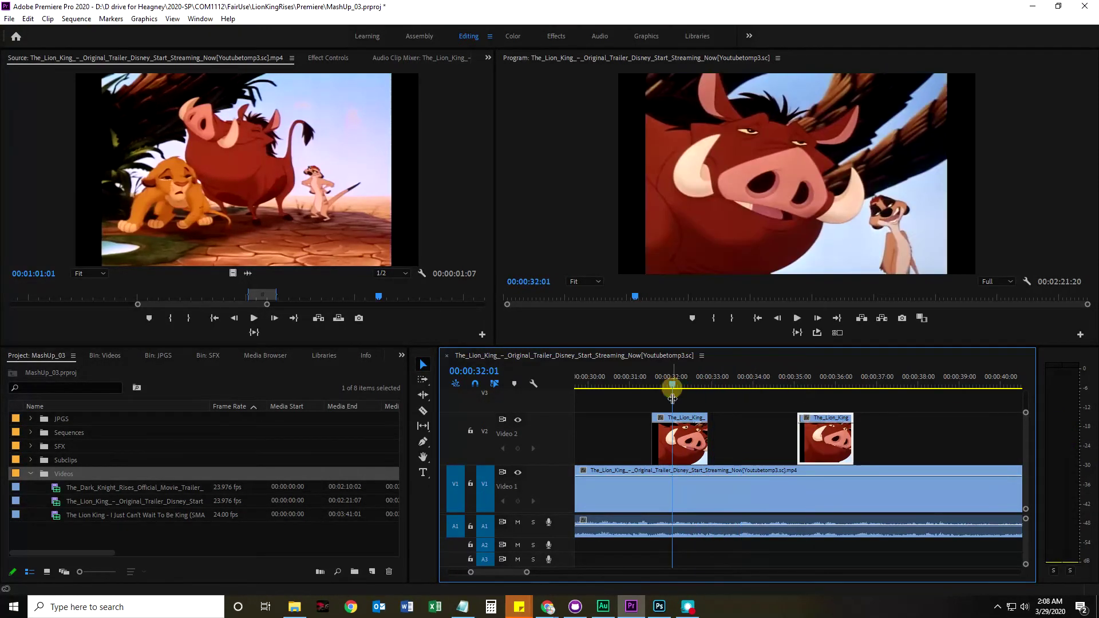
key(space)
key(space)
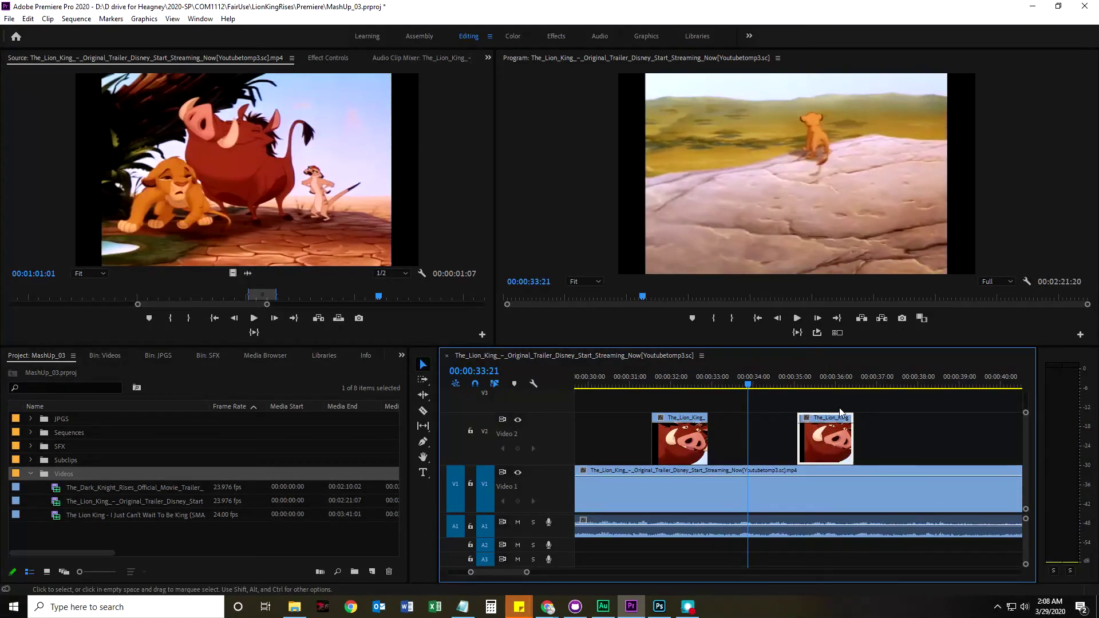
- Slip the duplicate clip's media to include the warthog close-up and scrub back across both cutaways
click(424, 427)
drag(831, 451, 767, 454)
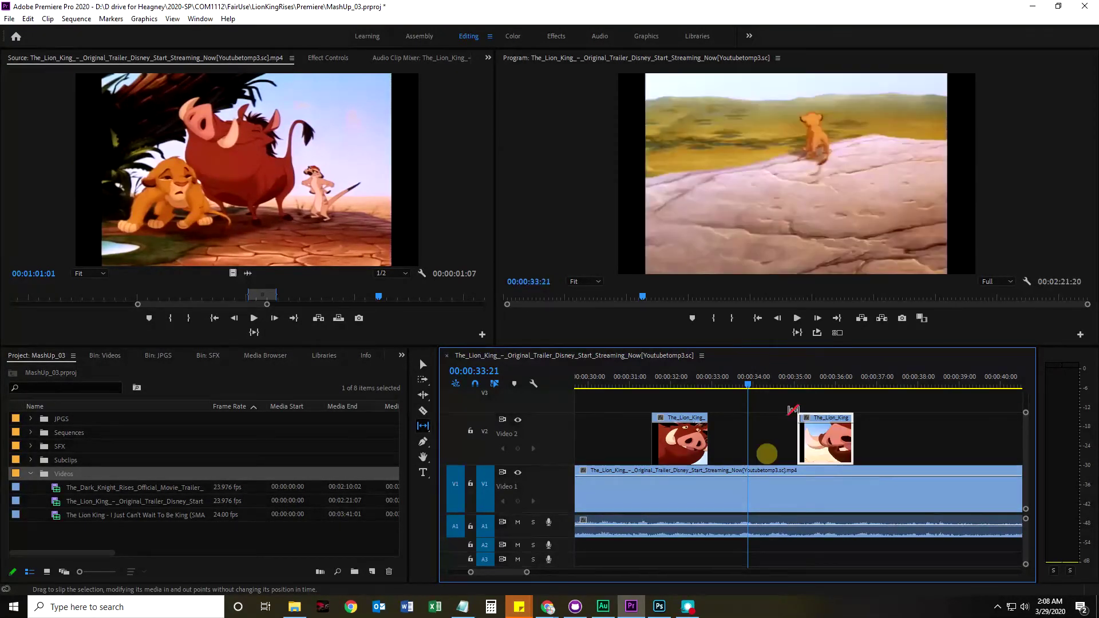
click(807, 385)
drag(811, 387, 700, 385)
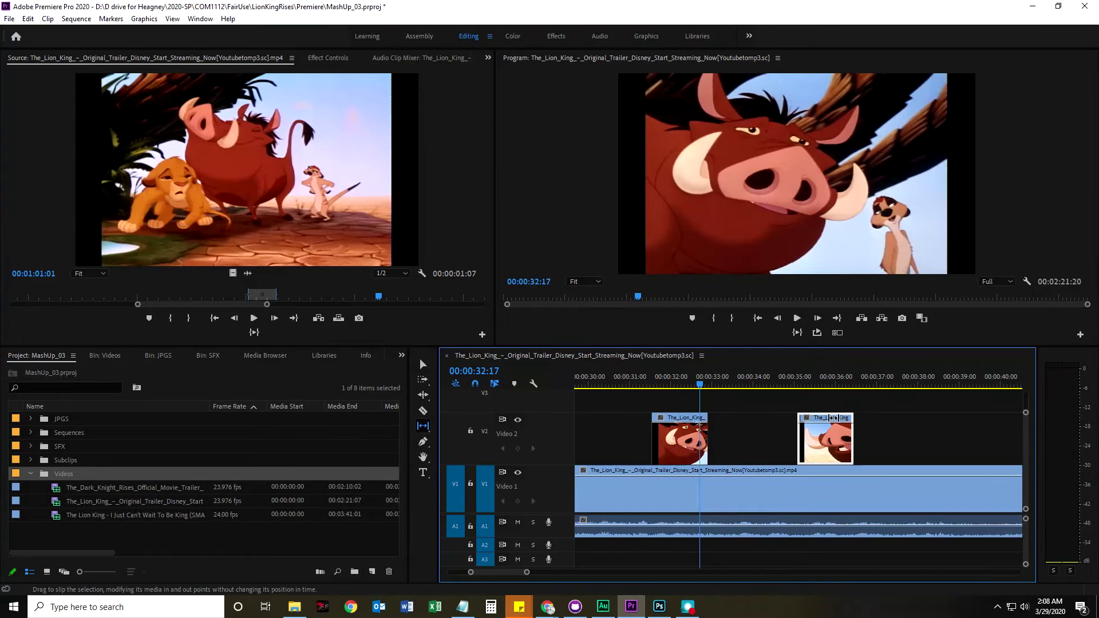
- Shorten the duplicate clip to a close-up of about 9 frames and place it near 00:00:34:00 on Video 2
click(423, 364)
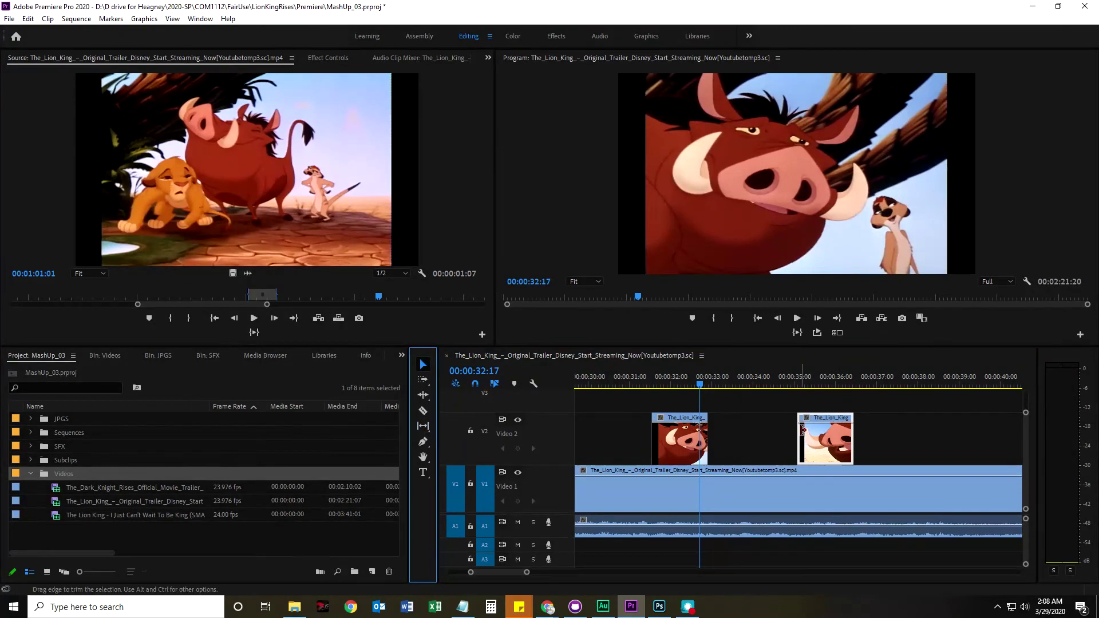
drag(804, 438, 758, 438)
drag(699, 388, 762, 448)
click(753, 384)
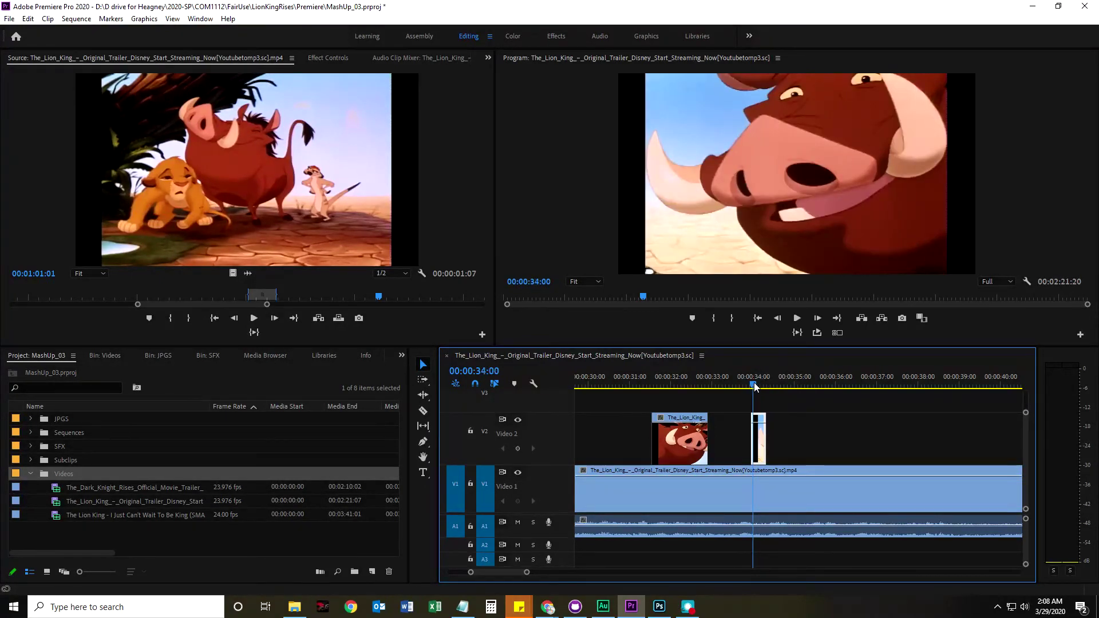
- Play and scrub the sequence from about 00:00:33:05 to review the gap and the short close-up clip
drag(754, 387, 731, 388)
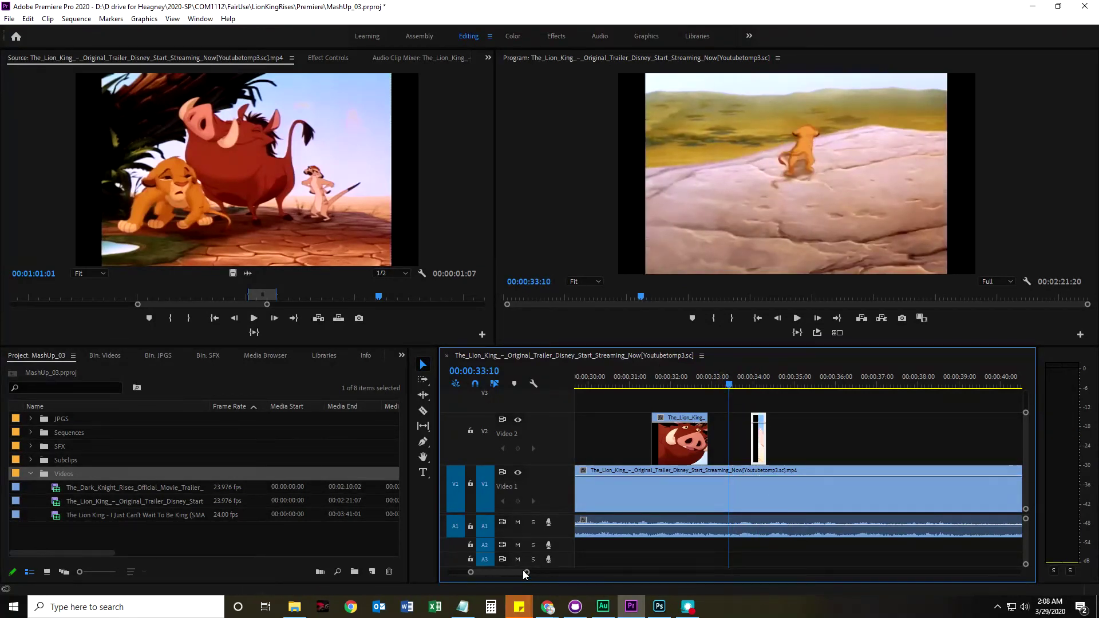
drag(528, 573, 502, 573)
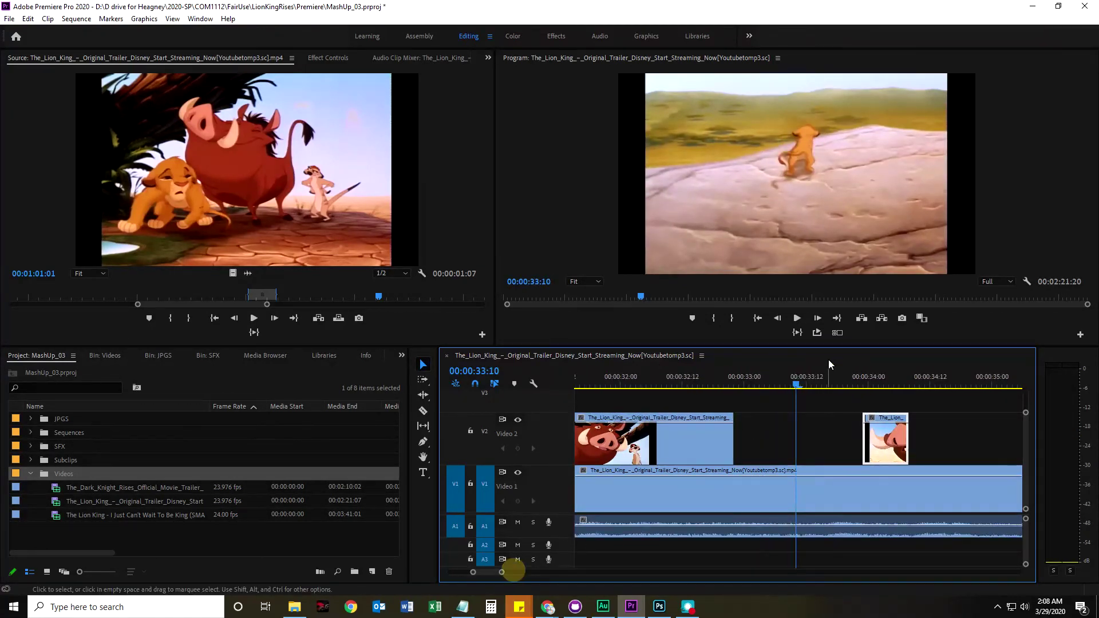
click(770, 390)
key(space)
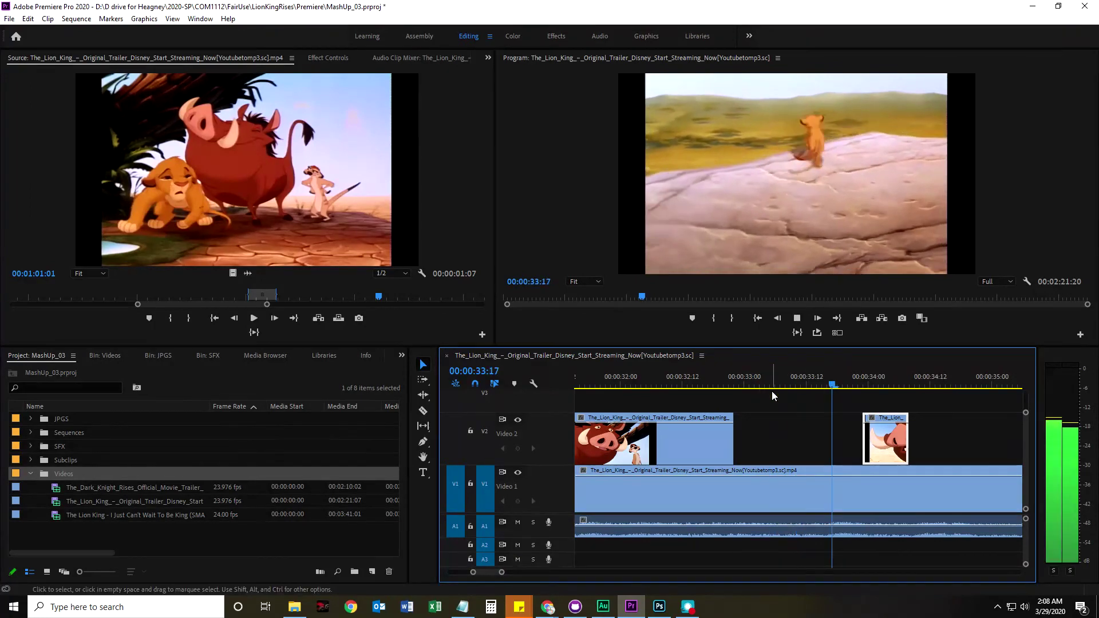
key(space)
drag(894, 387, 842, 404)
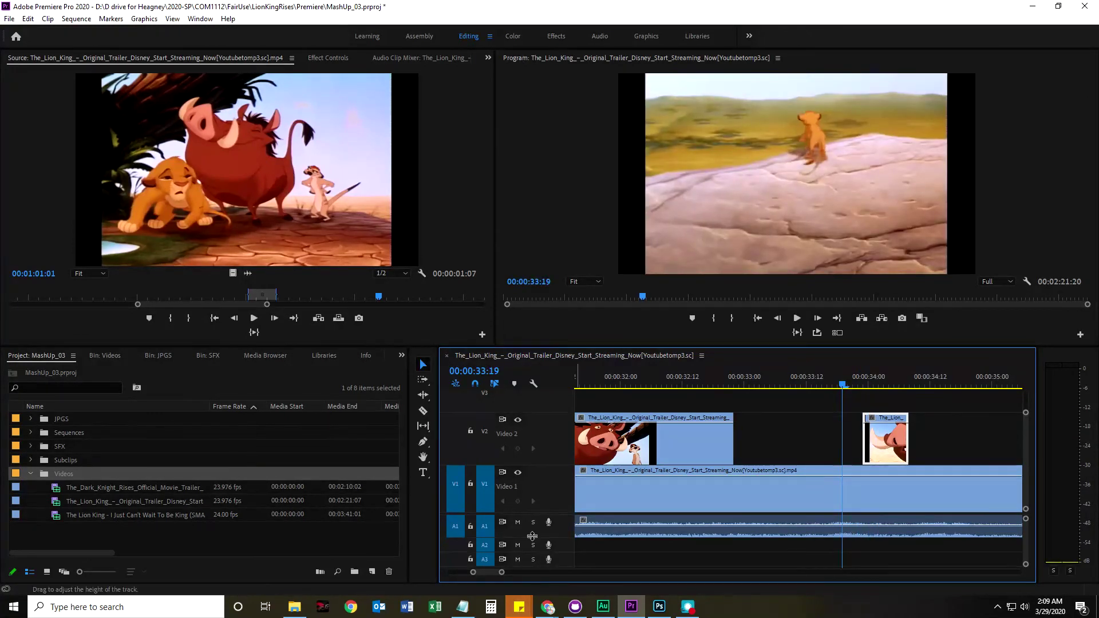
- Enlarge the Audio 1 track to show its waveform and move the close-up clip to start at about 00:00:33:17
drag(532, 559, 533, 559)
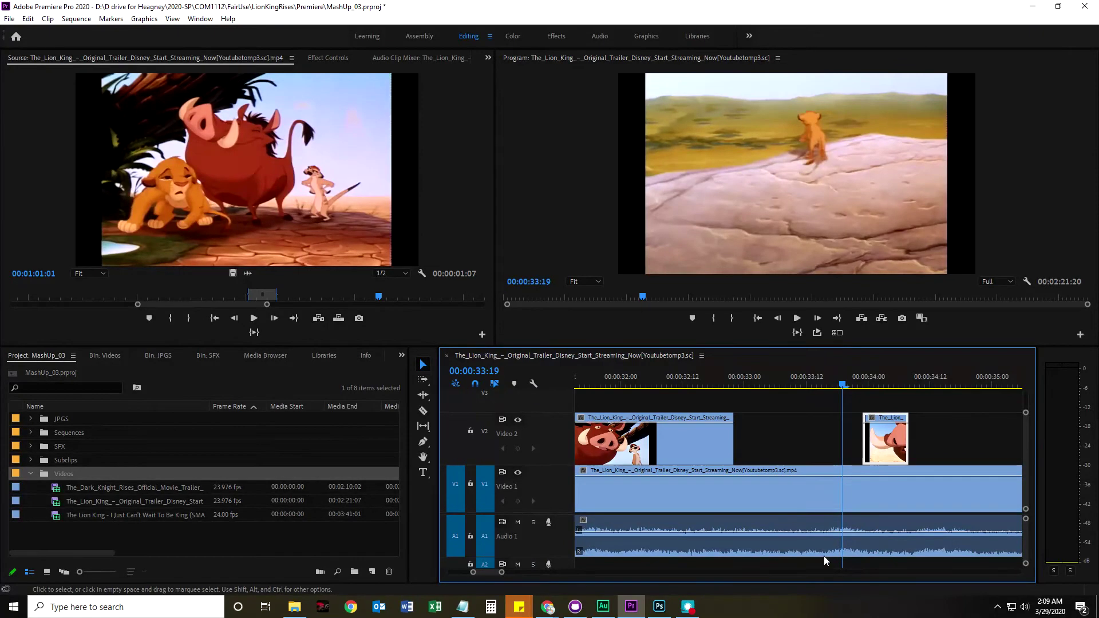
drag(842, 388, 879, 387)
drag(900, 424, 869, 425)
- Play the sequence across the repositioned close-up clip to check its timing
drag(880, 385, 825, 392)
key(space)
key(space)
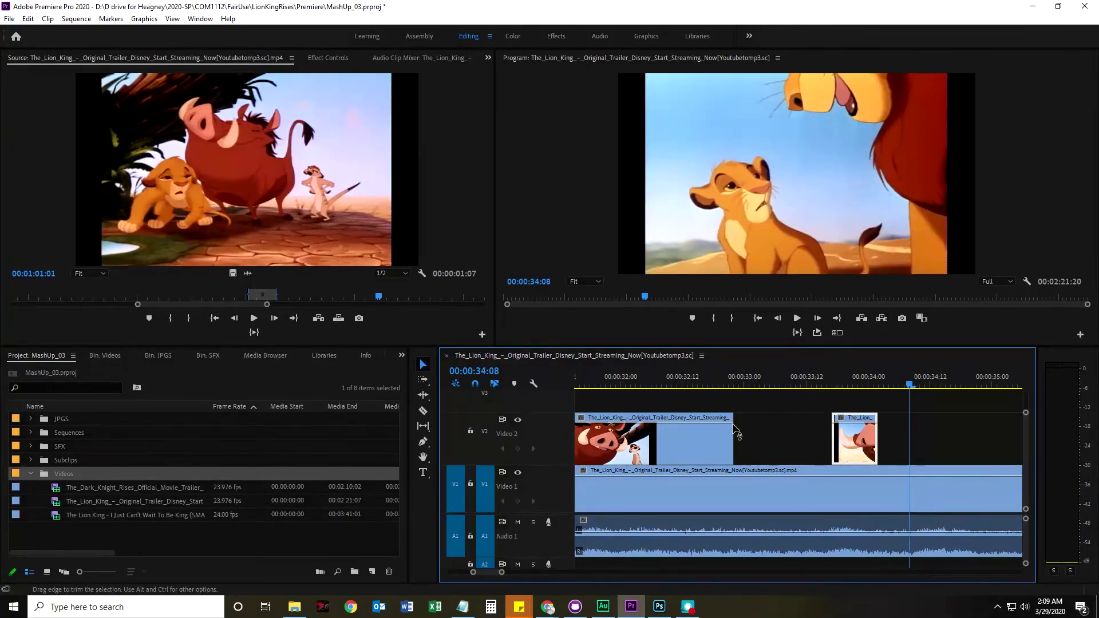
- Select the first warthog clip and play the sequence from just before it to review the cutaways
click(705, 413)
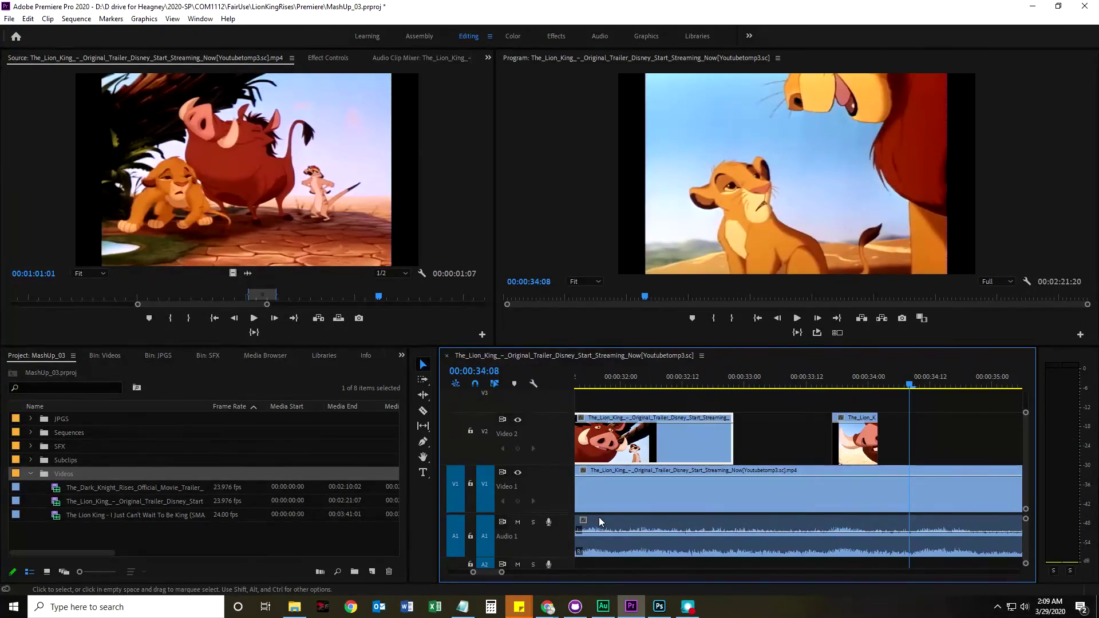
drag(498, 573, 469, 572)
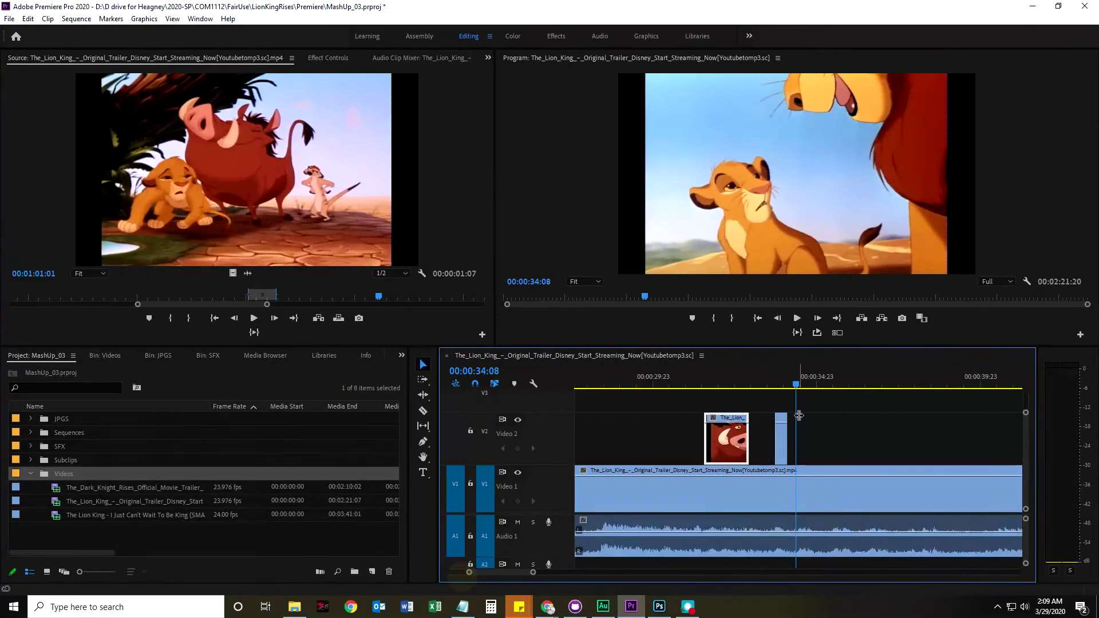
drag(737, 392, 700, 392)
key(space)
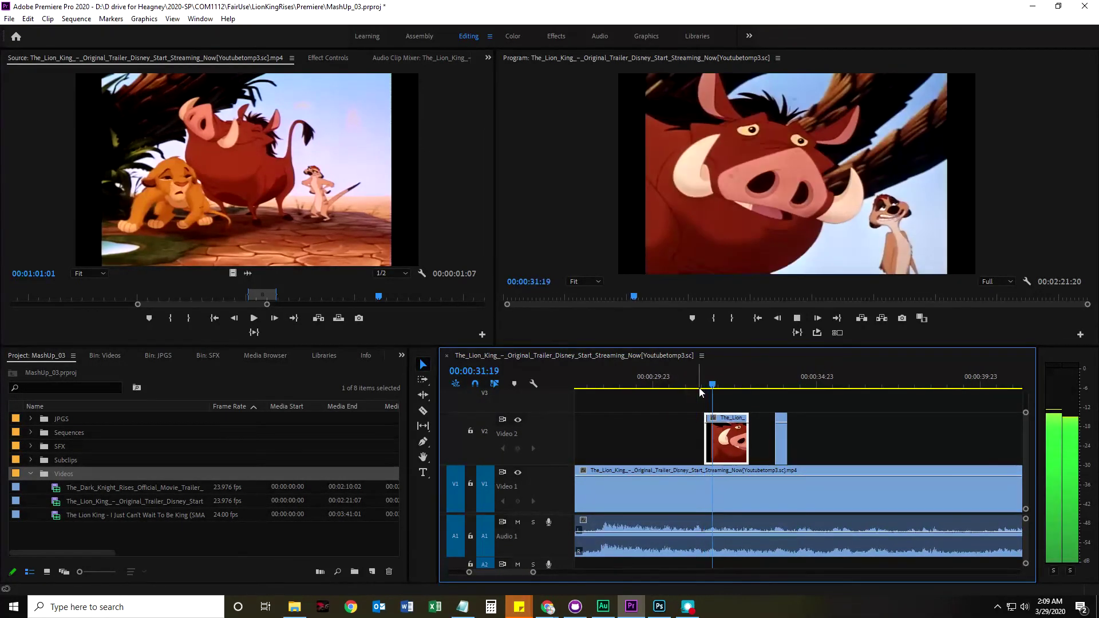
key(space)
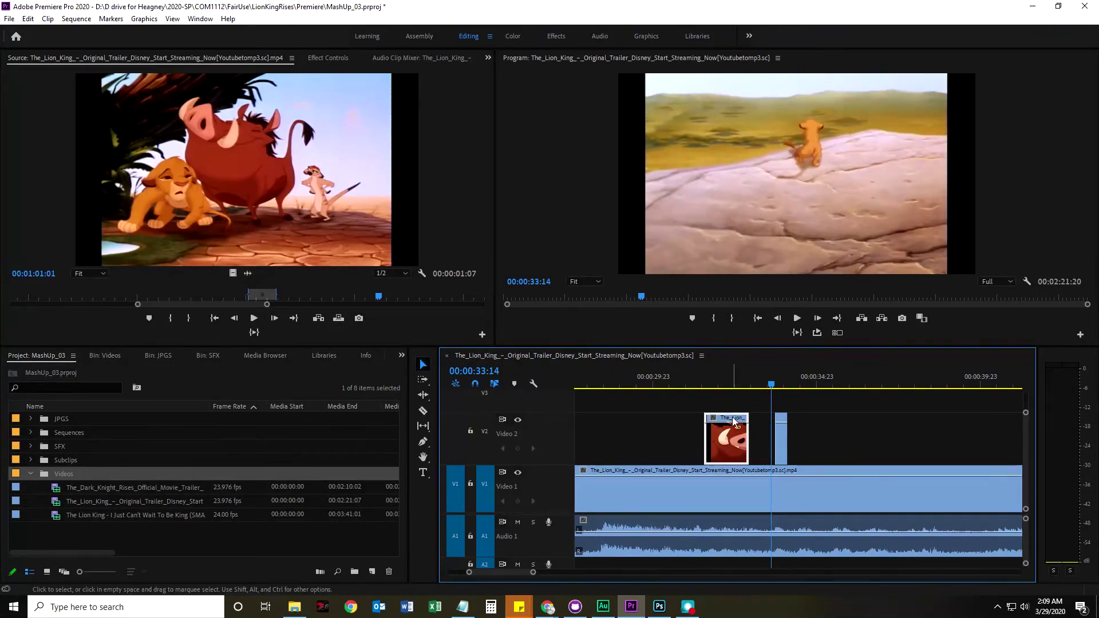
- Try speeding up the first warthog clip to 175% with Frame Blending time interpolation
key(space)
key(space)
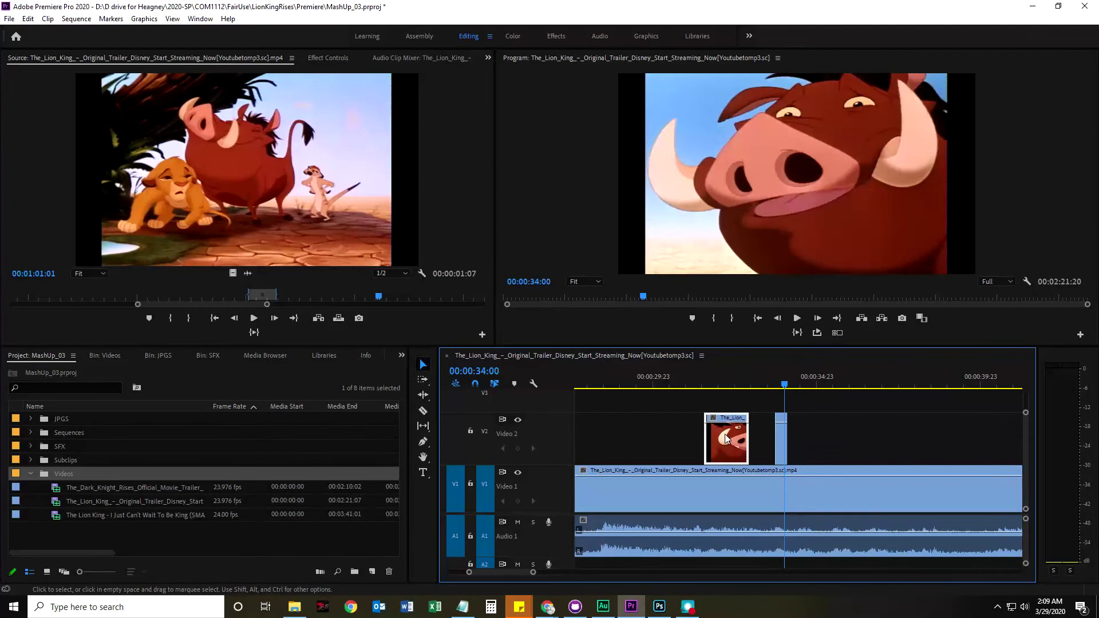
right_click(733, 438)
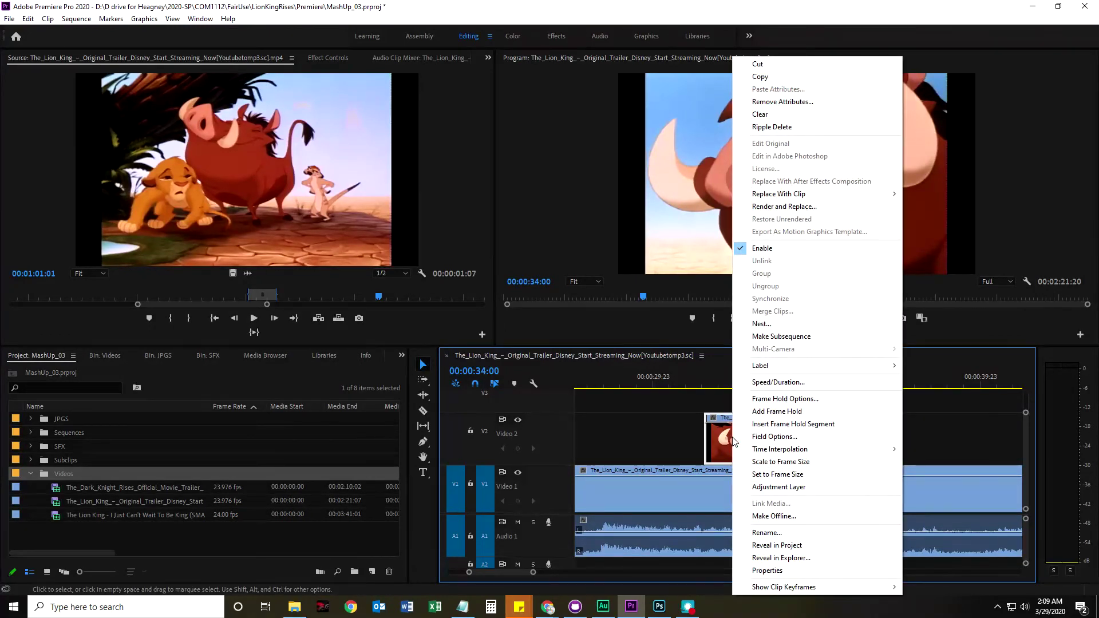
click(787, 382)
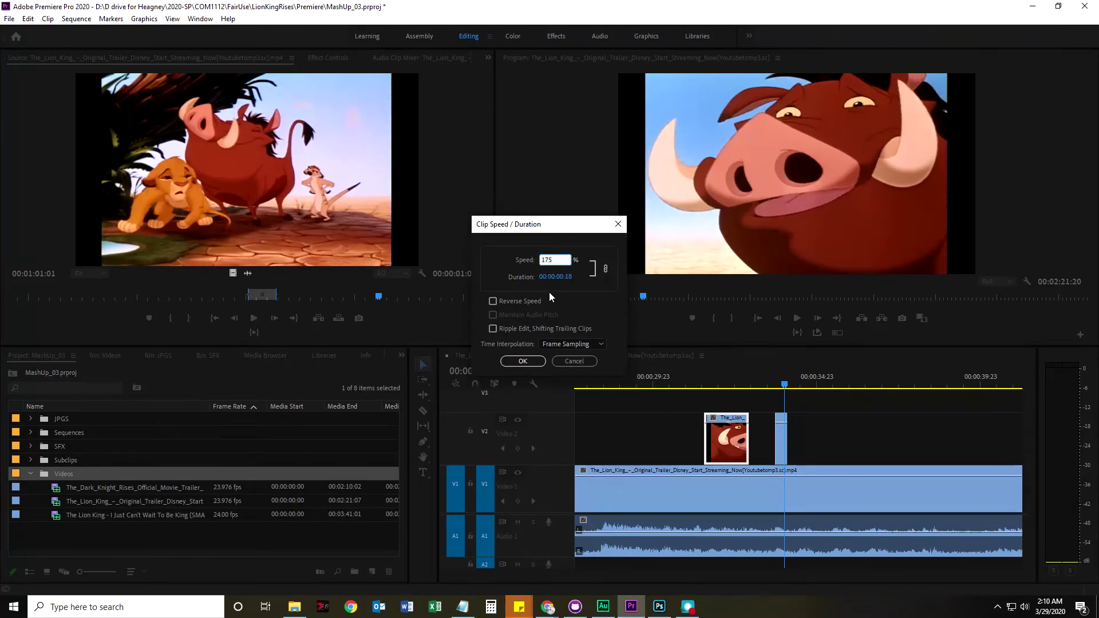
click(522, 360)
click(601, 345)
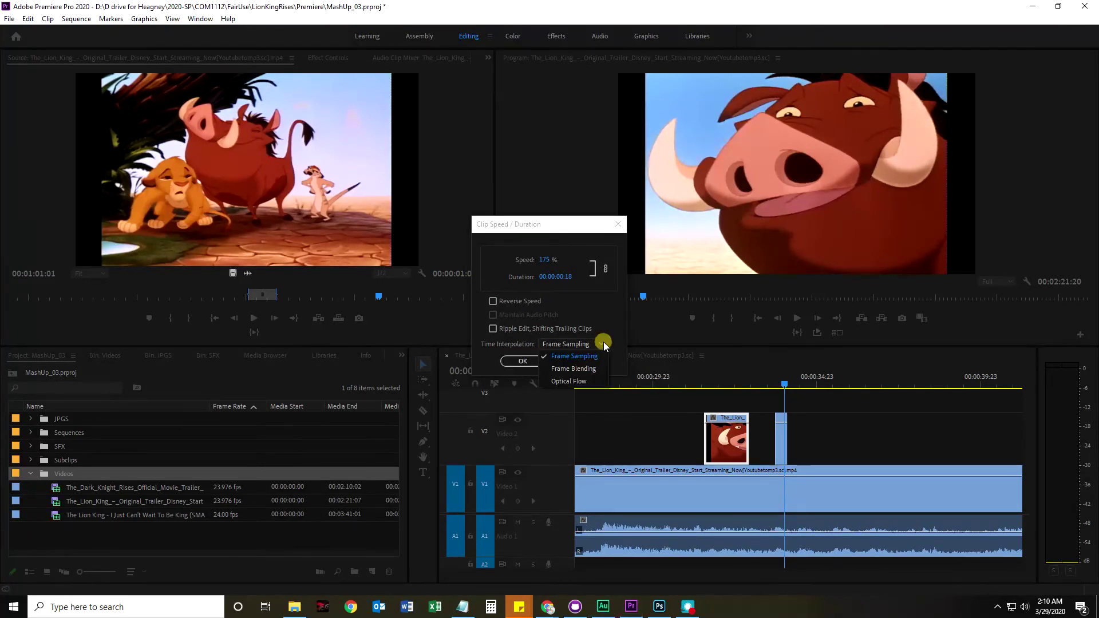
click(589, 368)
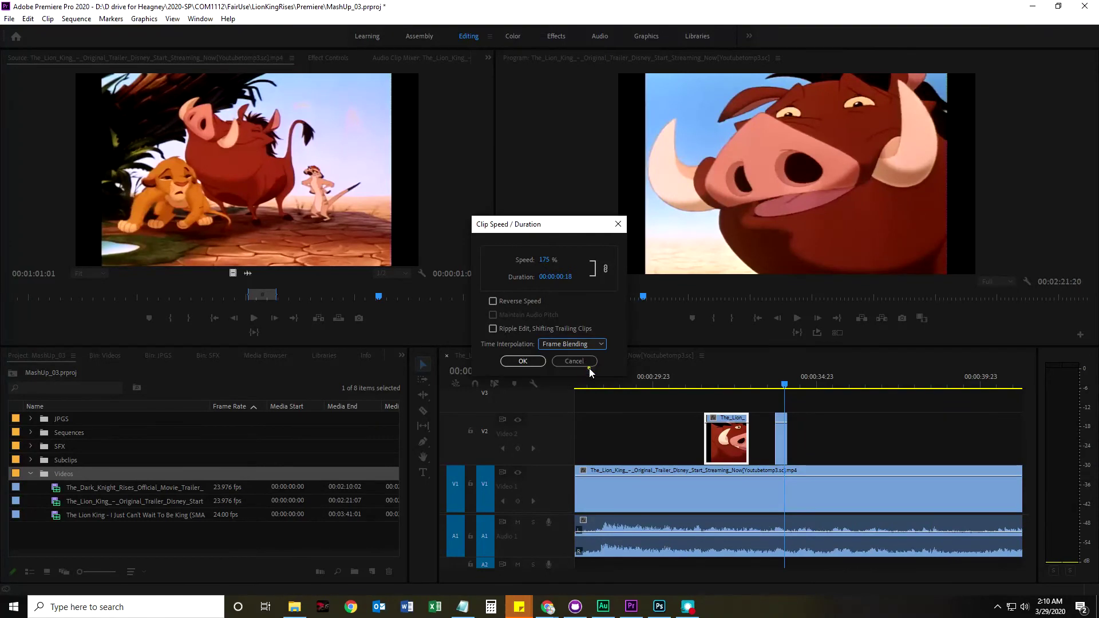
click(523, 361)
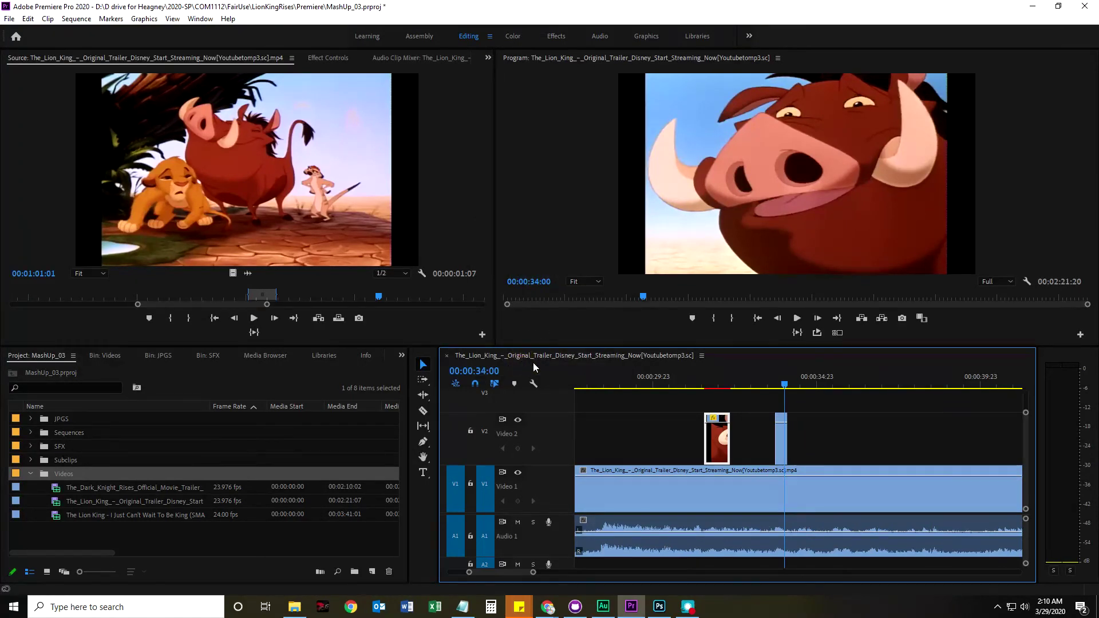
- Try setting the first warthog clip's speed to .75% and play the sequence across it
right_click(723, 438)
click(773, 382)
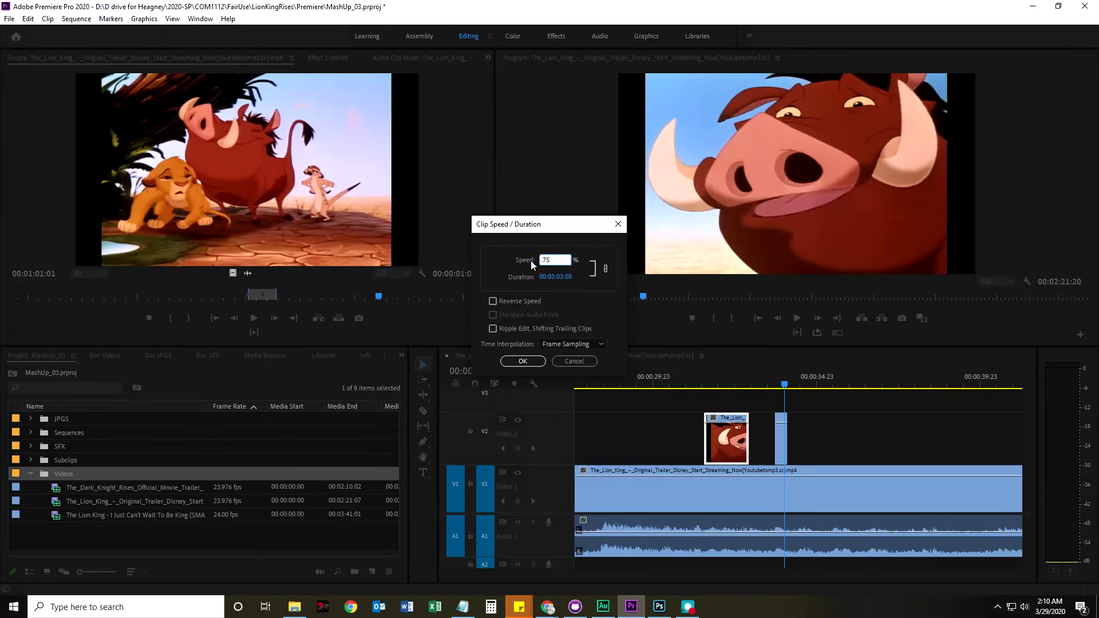
click(525, 361)
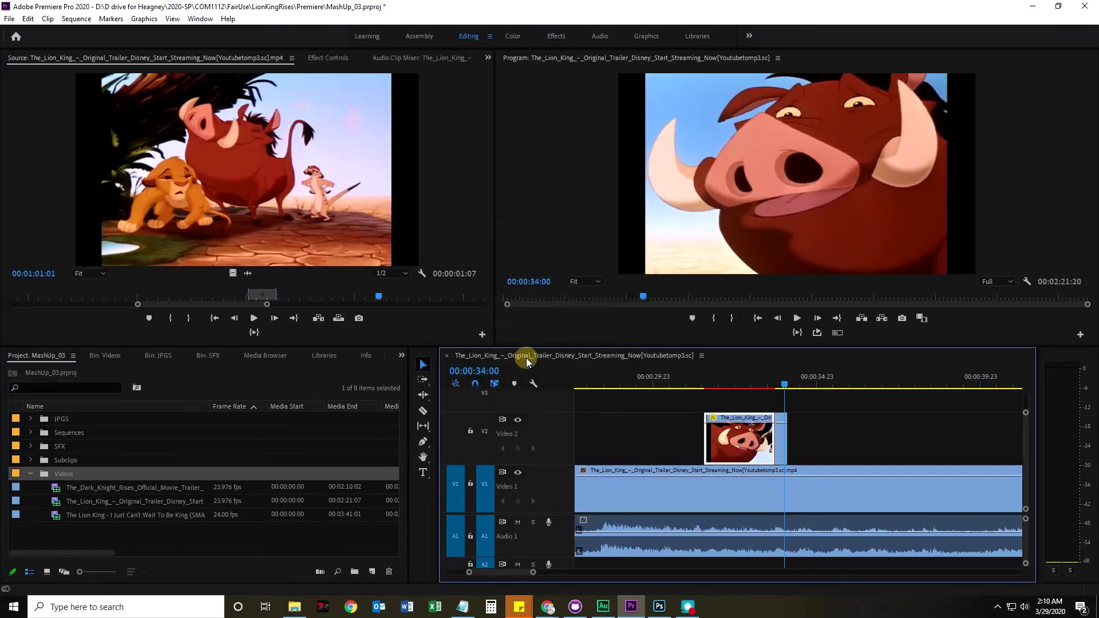
drag(744, 417, 704, 385)
key(space)
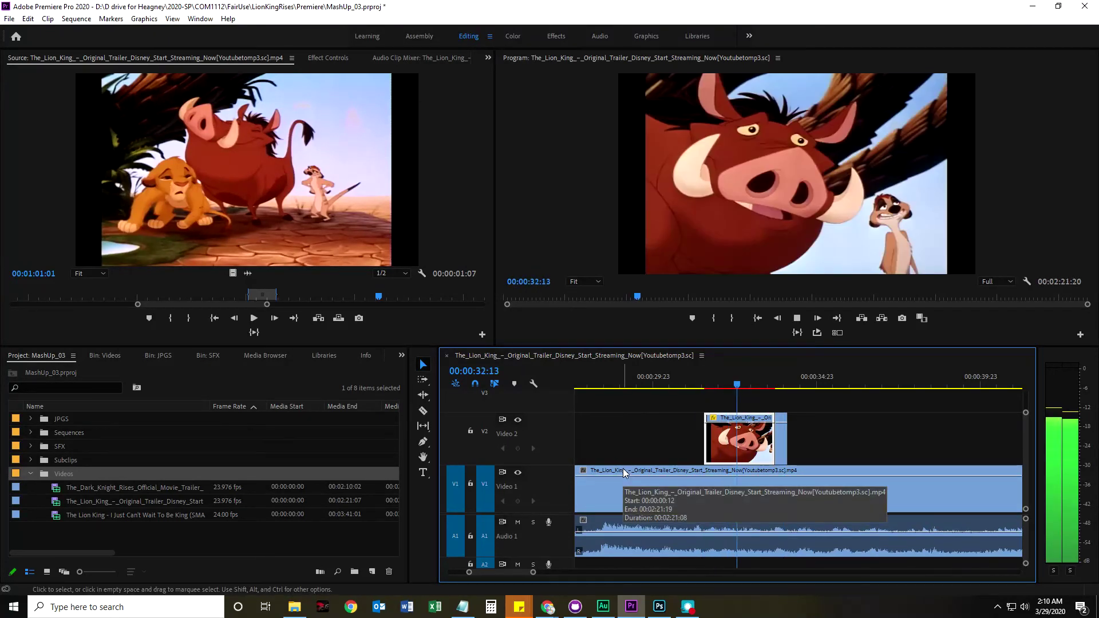
click(699, 387)
drag(706, 392, 721, 390)
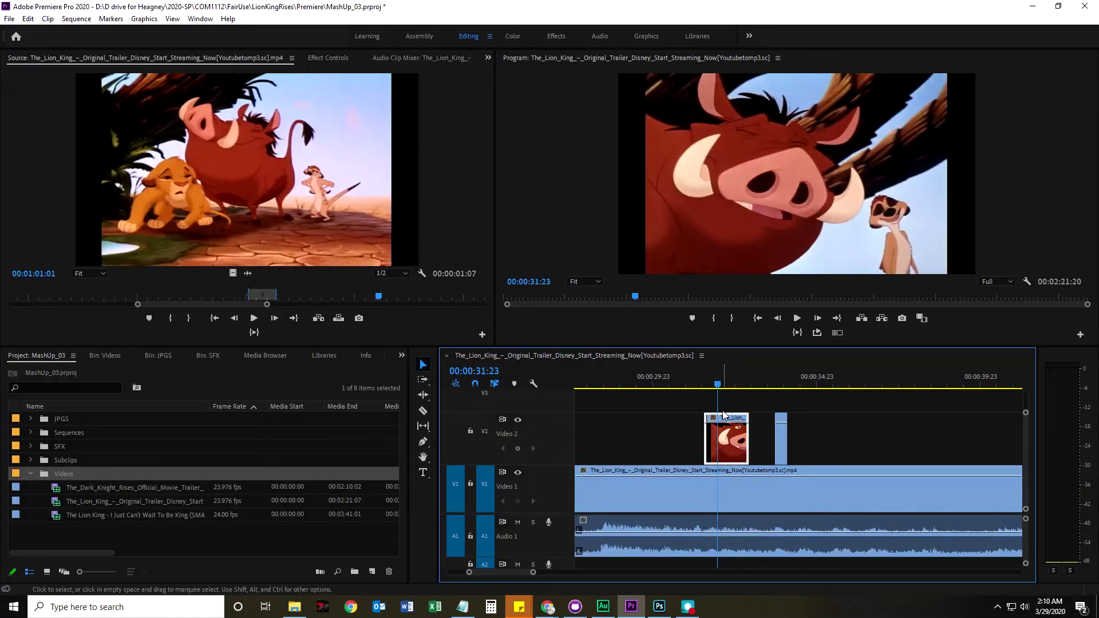
- Try a .75% speed with Frame Sampling time interpolation on the first warthog clip and undo it
right_click(723, 425)
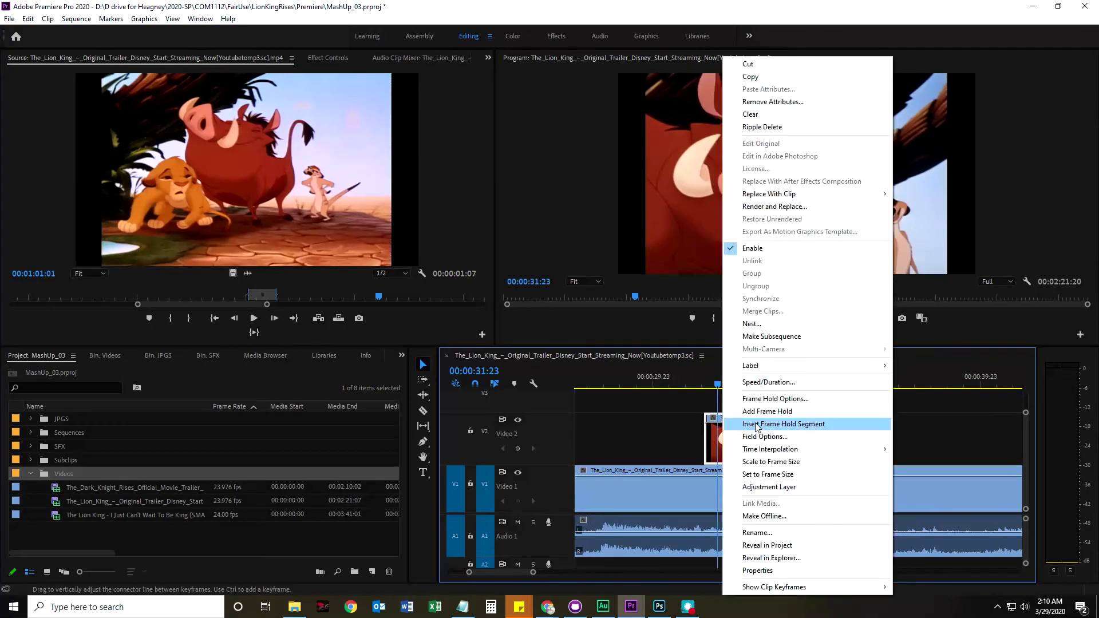
click(769, 382)
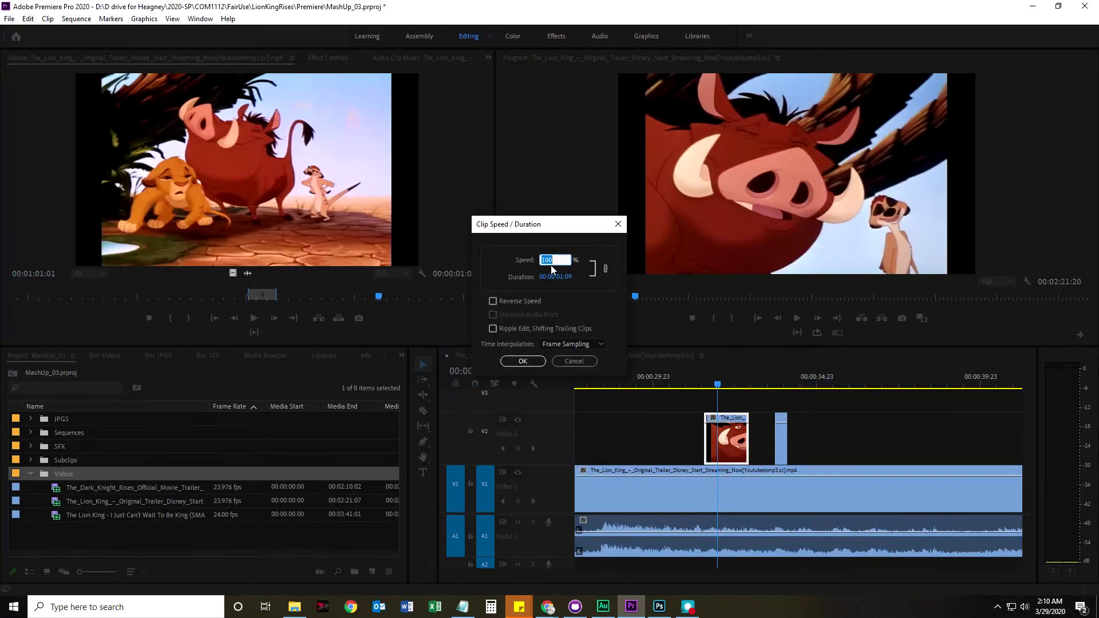
text(.75)
click(571, 347)
click(578, 359)
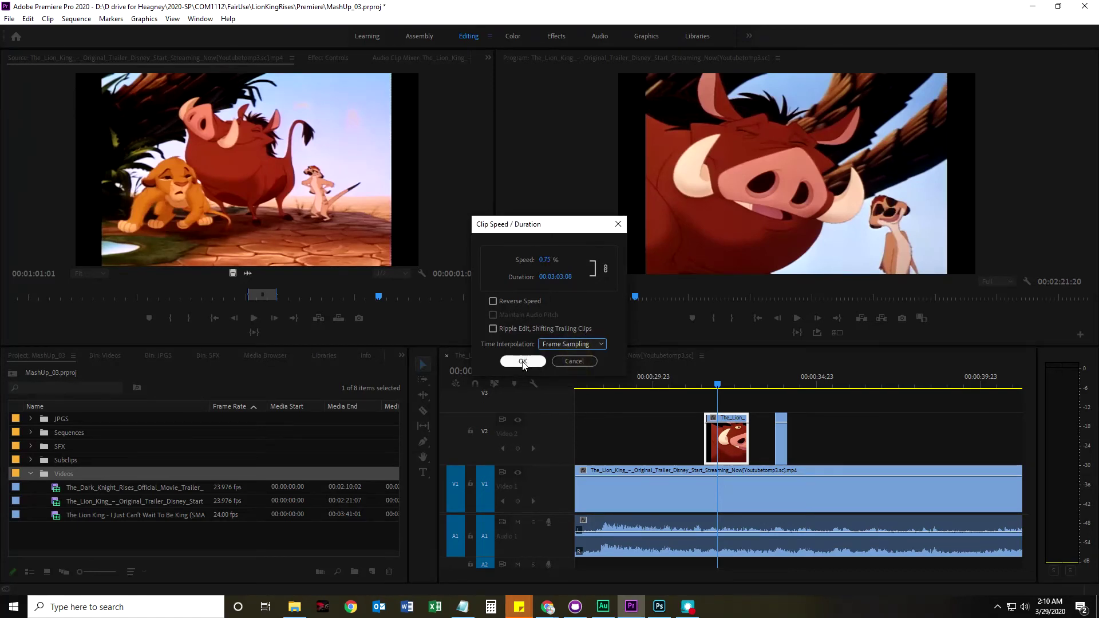
click(522, 361)
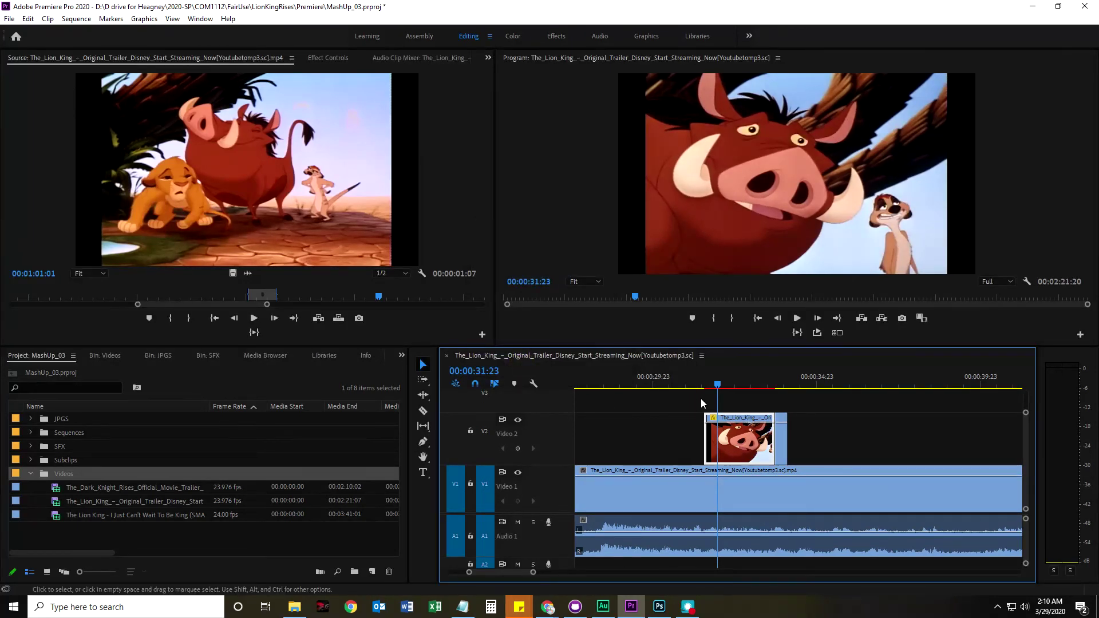
key(ctrl+z)
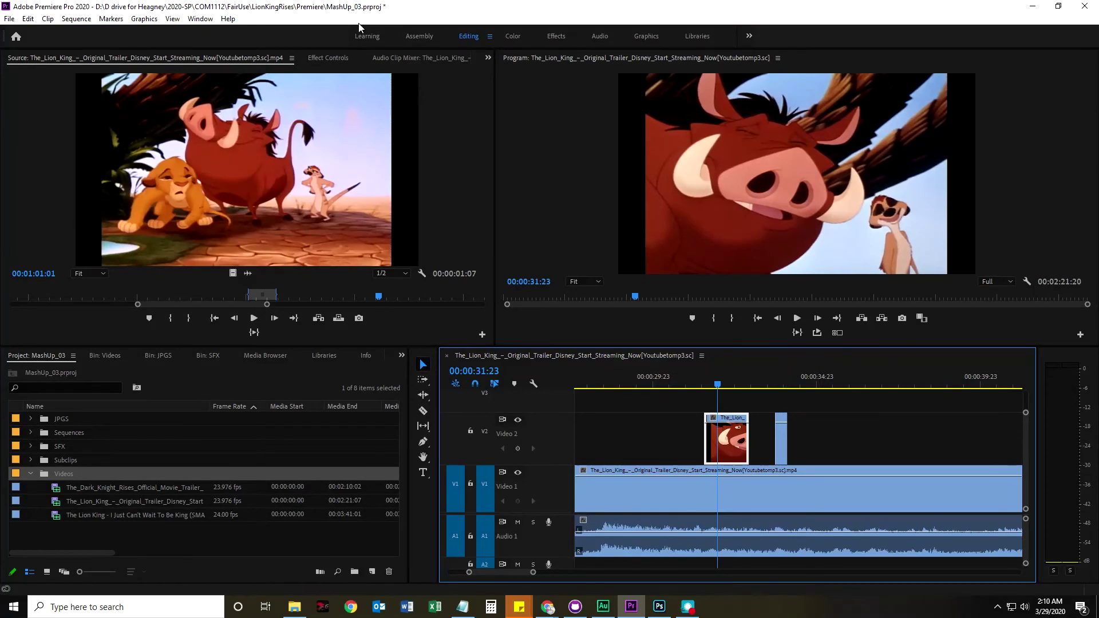
- Apply a .75% speed to the first warthog clip again and play it from about 00:00:31:14
click(714, 419)
click(726, 438)
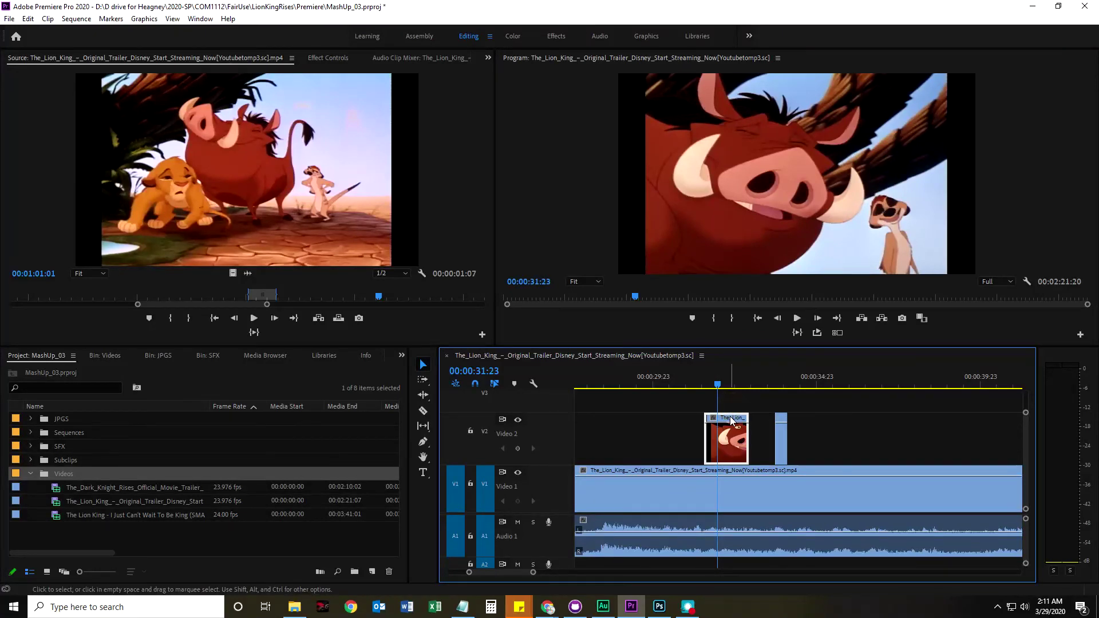
right_click(730, 435)
click(773, 382)
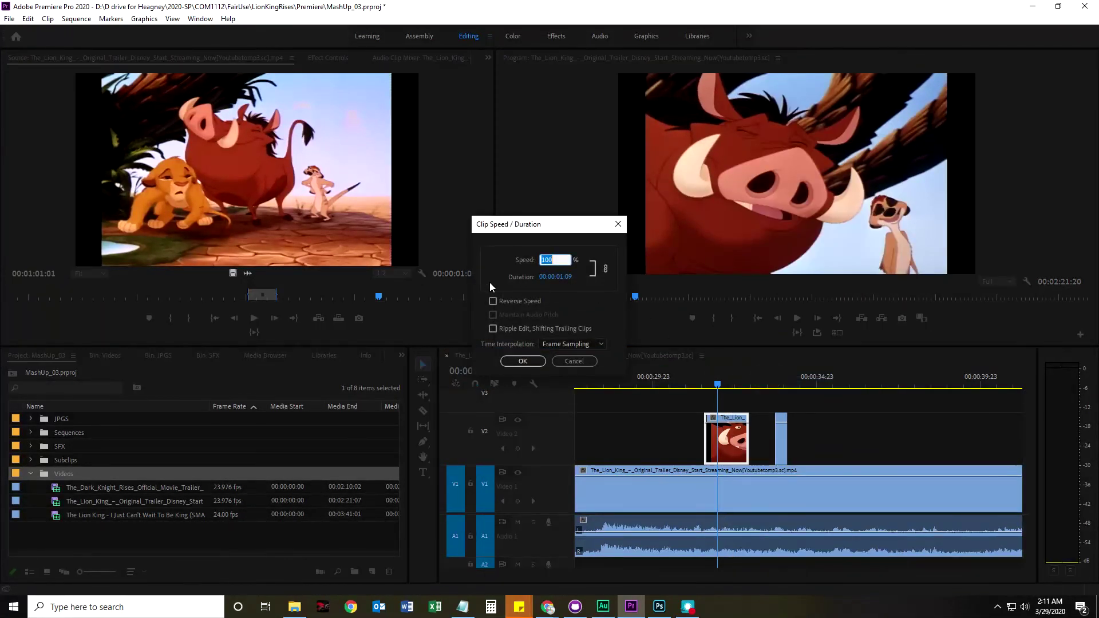
text(.75)
click(523, 361)
click(705, 380)
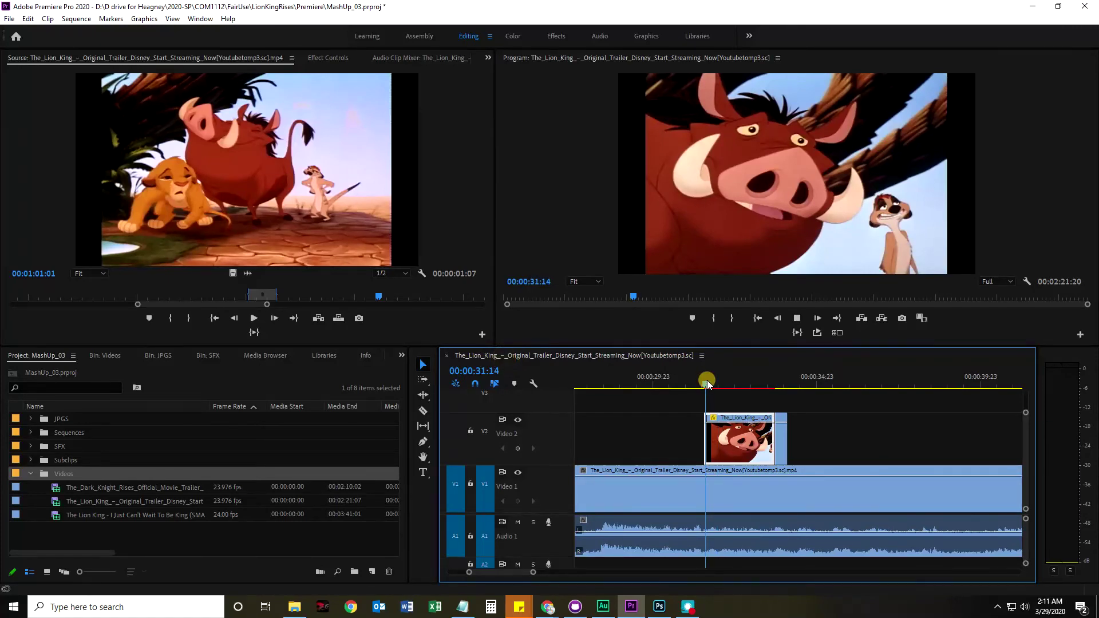
key(space)
key(space)
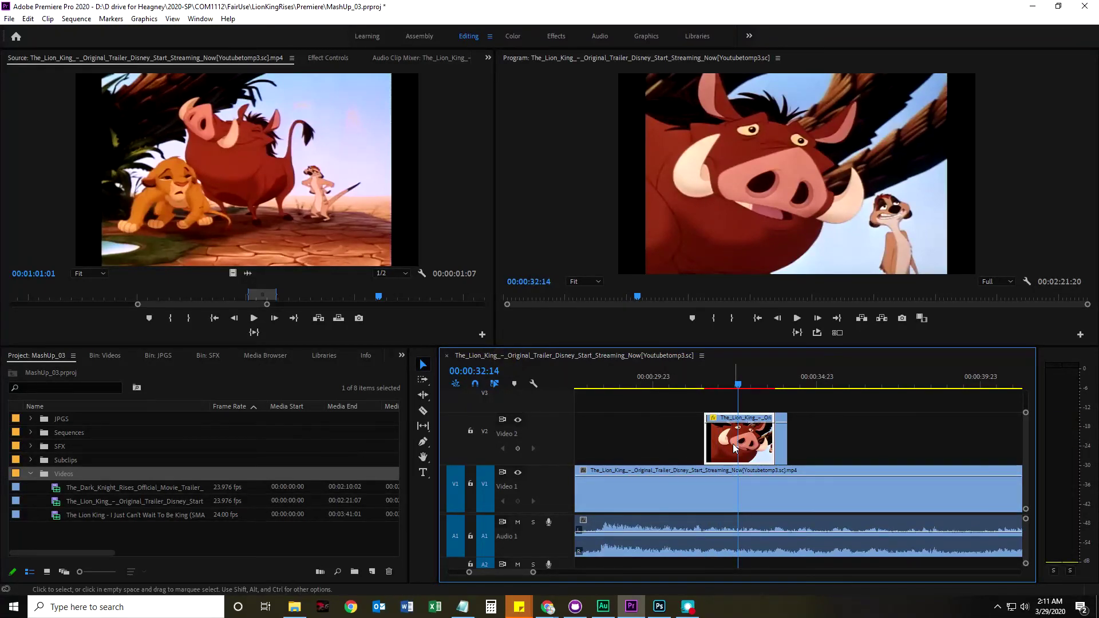
- Mark the range from 00:00:31:09 to 00:00:34:05 around the warthog clips, render it In to Out and play the result
click(700, 389)
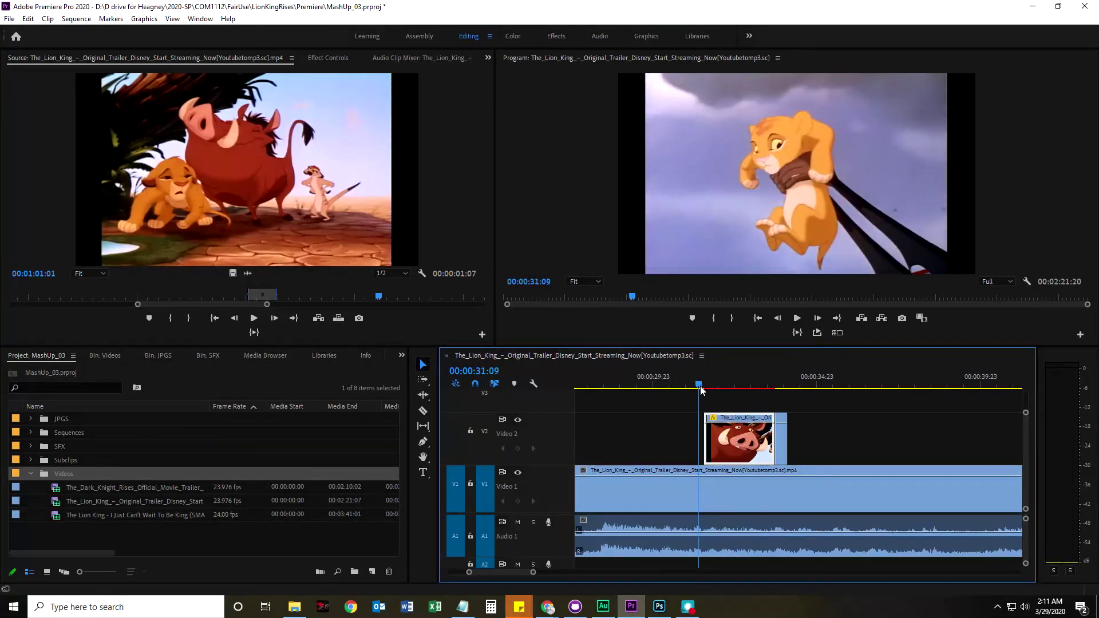
key(i)
mouse_move(701, 392)
mouse_down()
mouse_move(804, 386)
mouse_move(695, 387)
mouse_move(794, 384)
mouse_up()
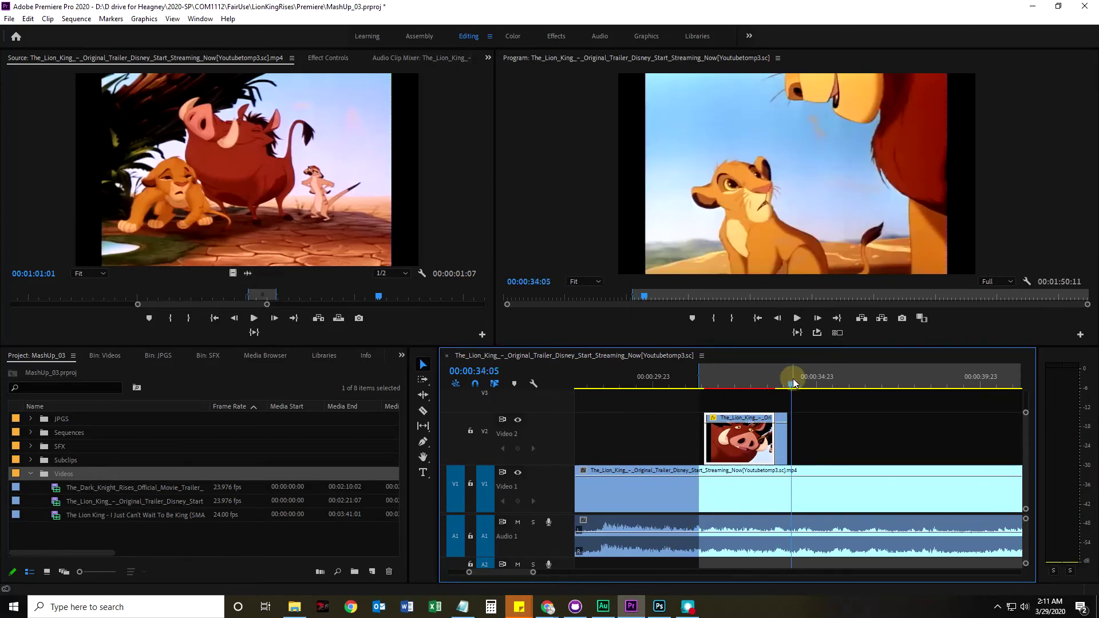
key(o)
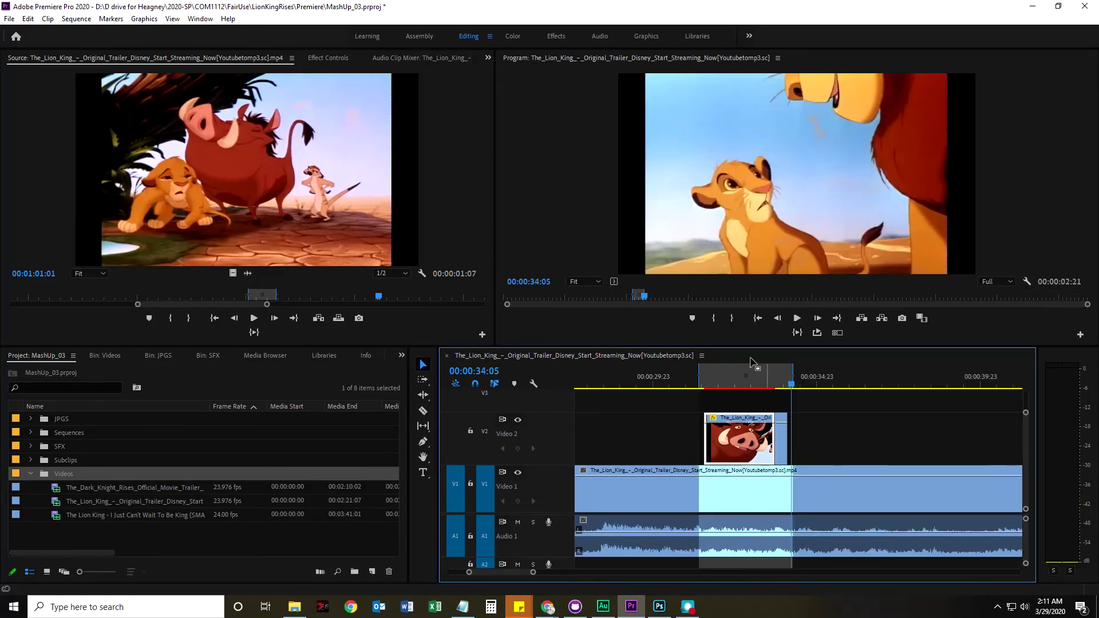
click(172, 16)
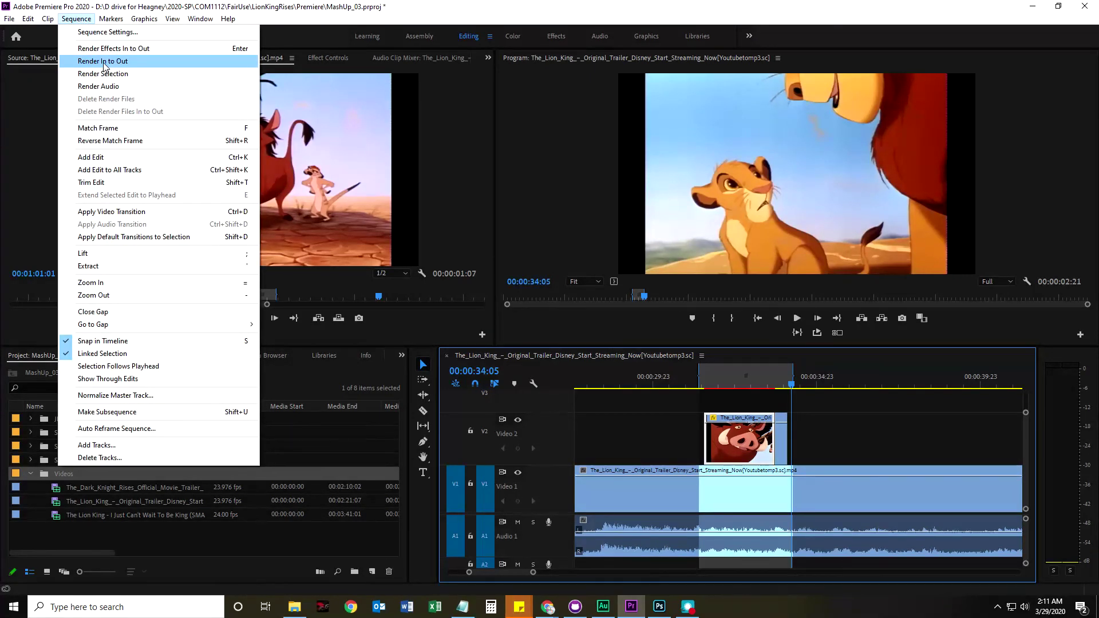
click(104, 63)
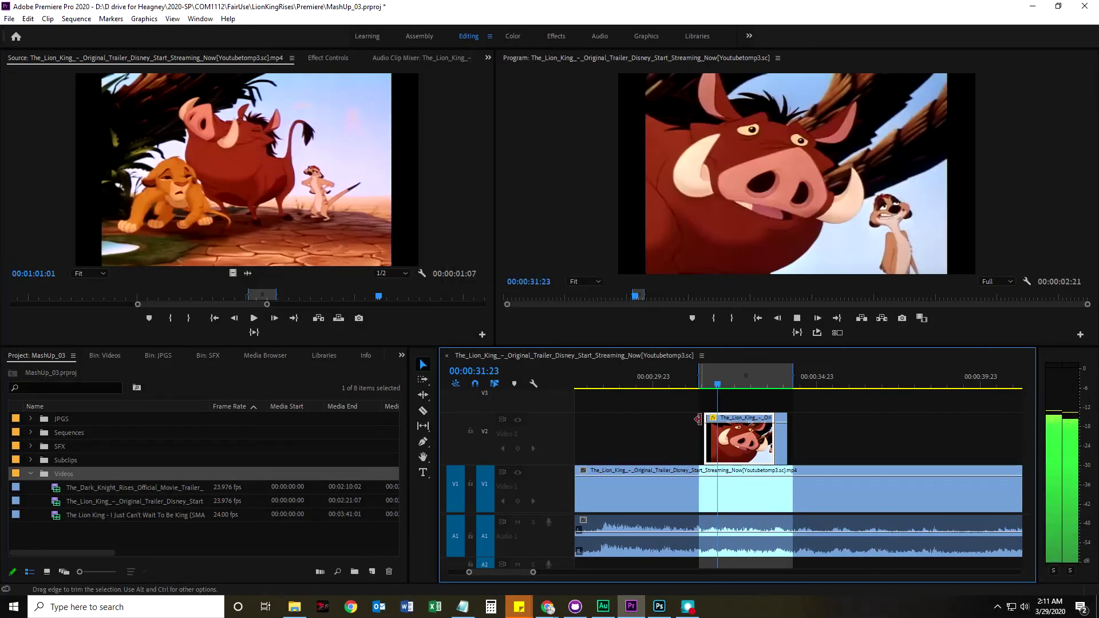
key(space)
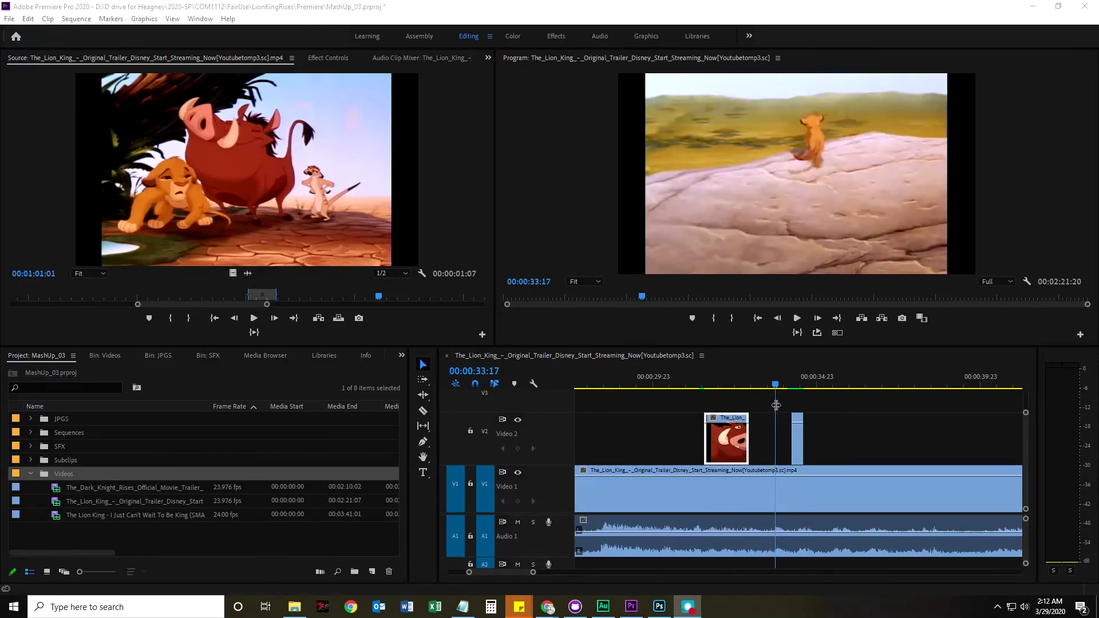
- Slow the first warthog clip by lengthening its duration in Clip Speed/Duration so it ends shortly before the close-up clip
right_click(719, 438)
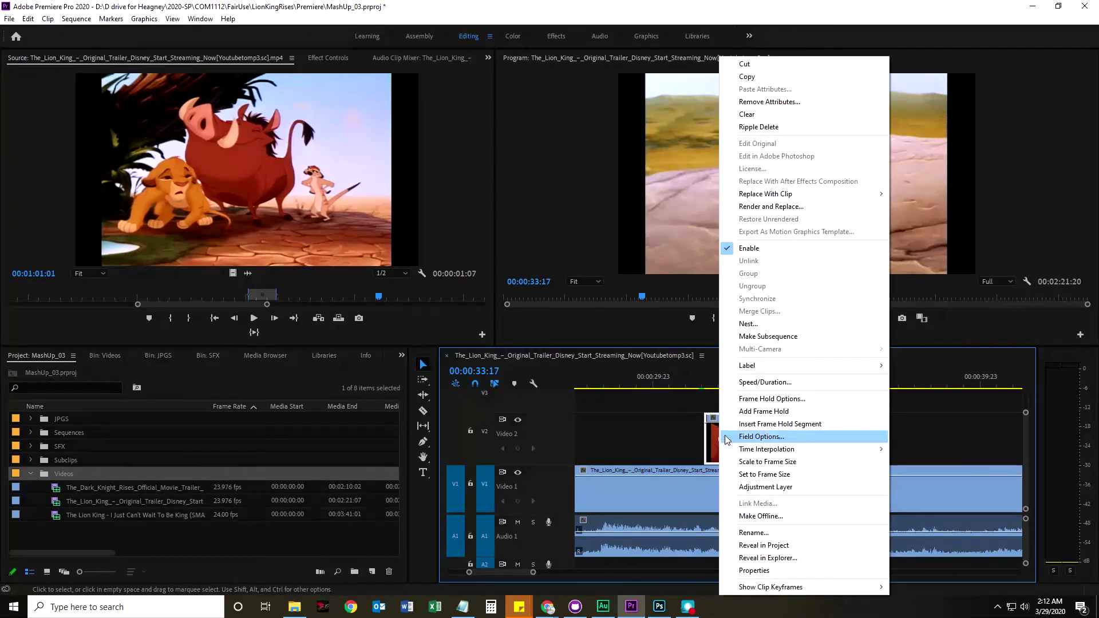
click(745, 382)
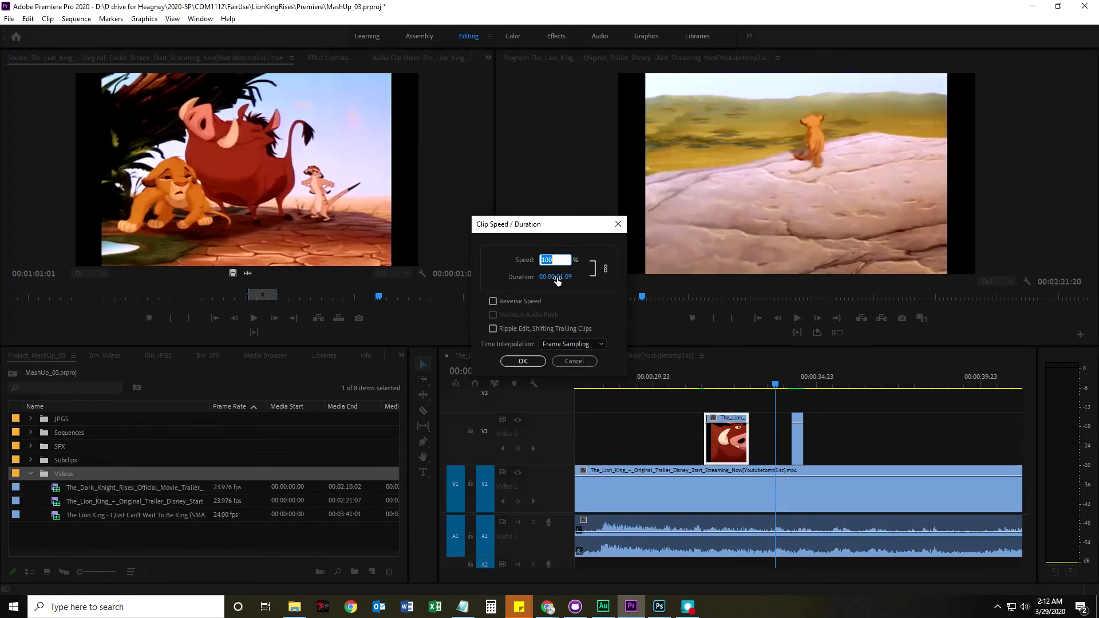
drag(562, 277, 566, 277)
click(521, 361)
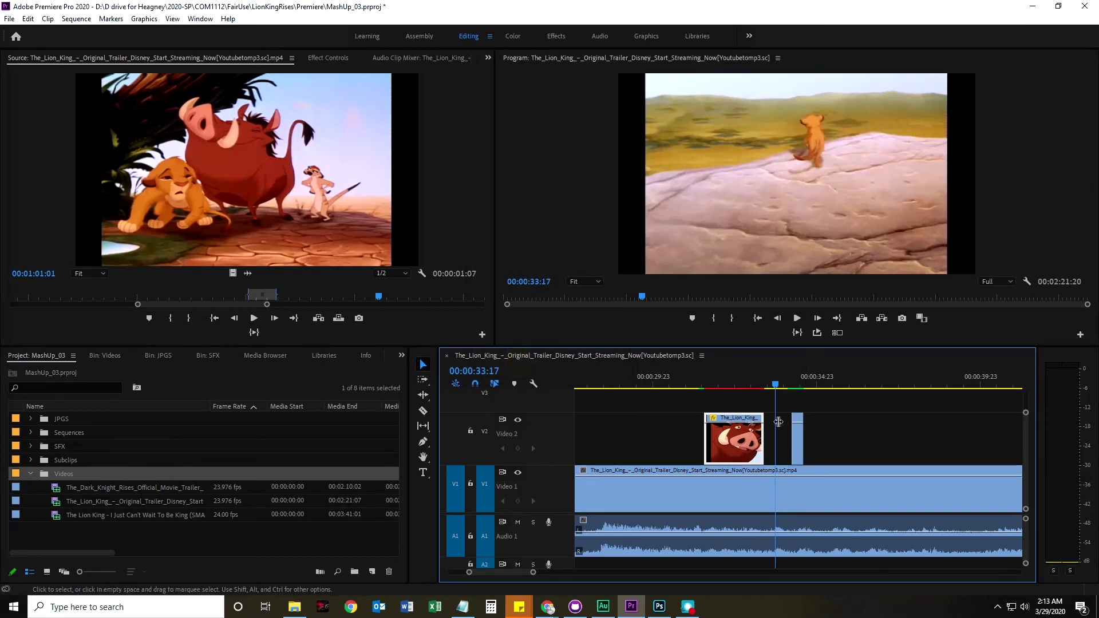
- Play the sequence from just before the slowed warthog clip through to the close-up clip to check its pace
drag(775, 386, 742, 387)
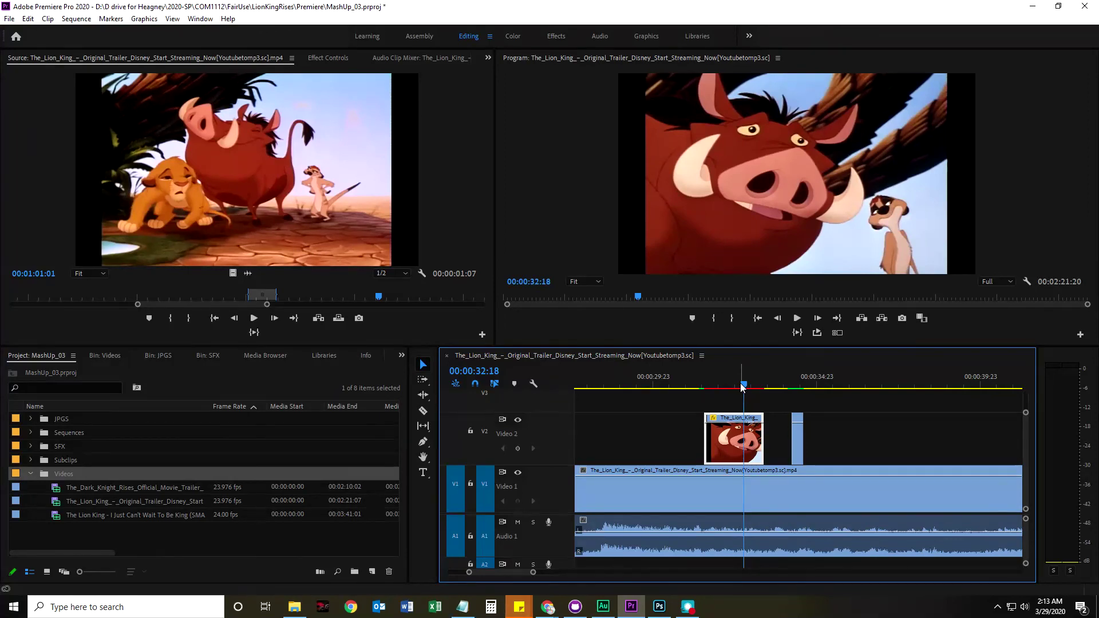
drag(742, 387, 703, 393)
key(space)
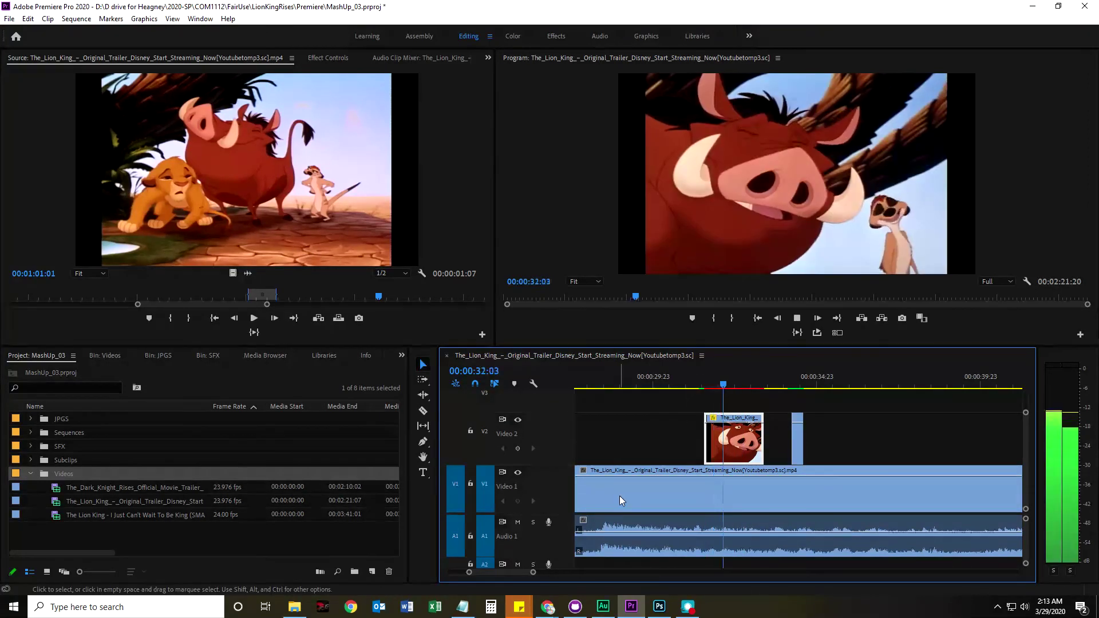
key(space)
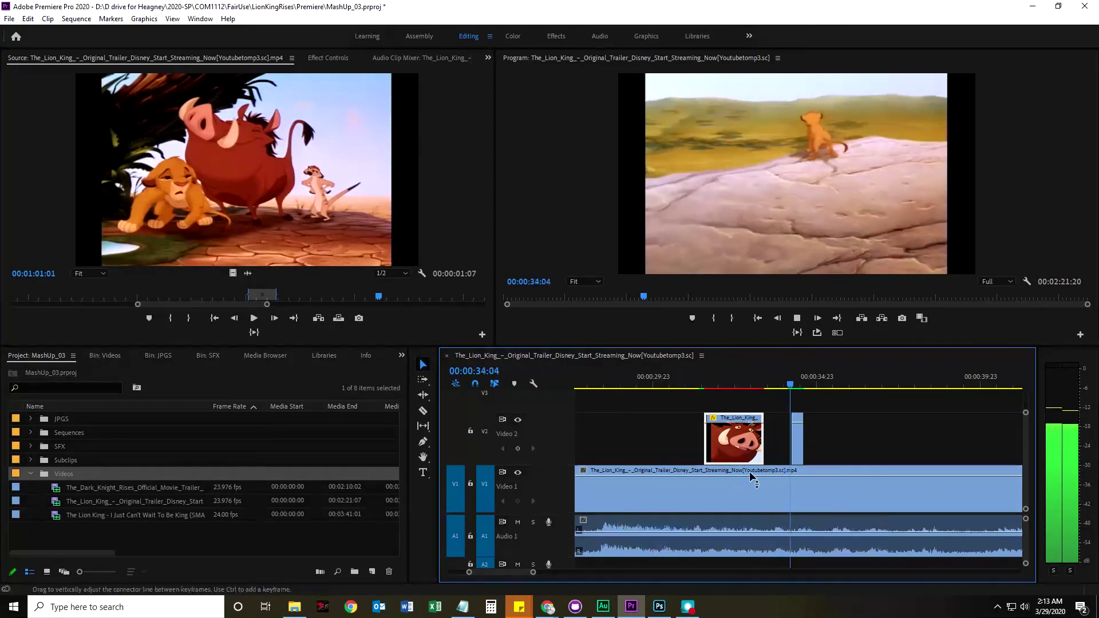
- Move the close-up clip directly against the end of the slowed warthog clip and play across the cut
drag(801, 421, 774, 421)
drag(758, 377, 745, 385)
key(space)
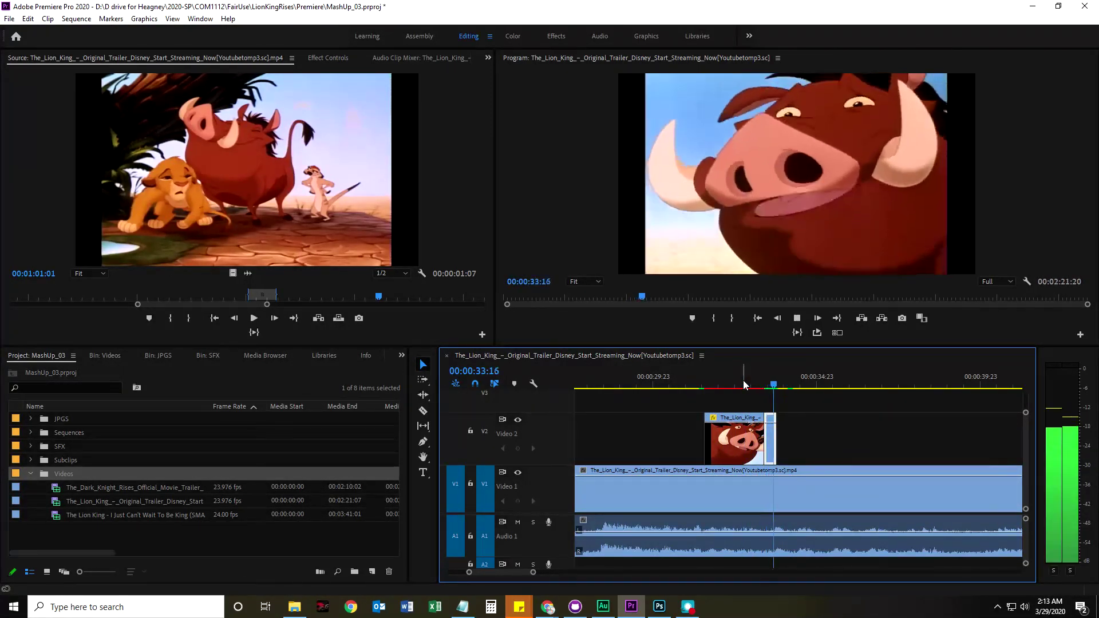
key(space)
- Shift both warthog clips together to start at about 00:00:31:18 and play them from just before
mouse_move(769, 418)
mouse_down()
mouse_move(785, 423)
mouse_move(762, 418)
mouse_up()
click(703, 385)
key(space)
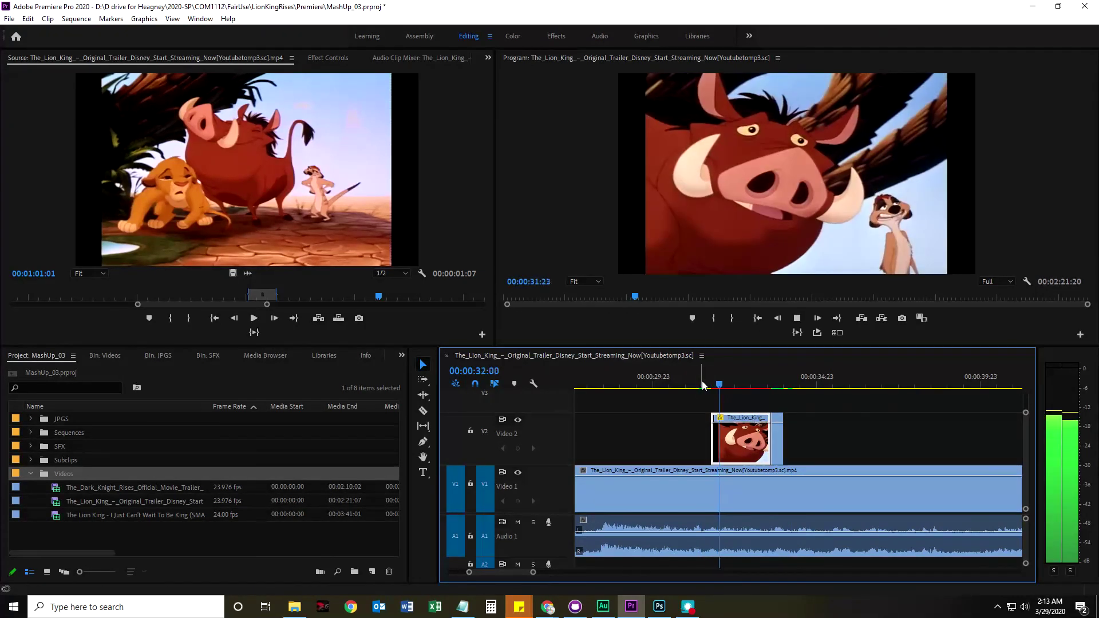
key(space)
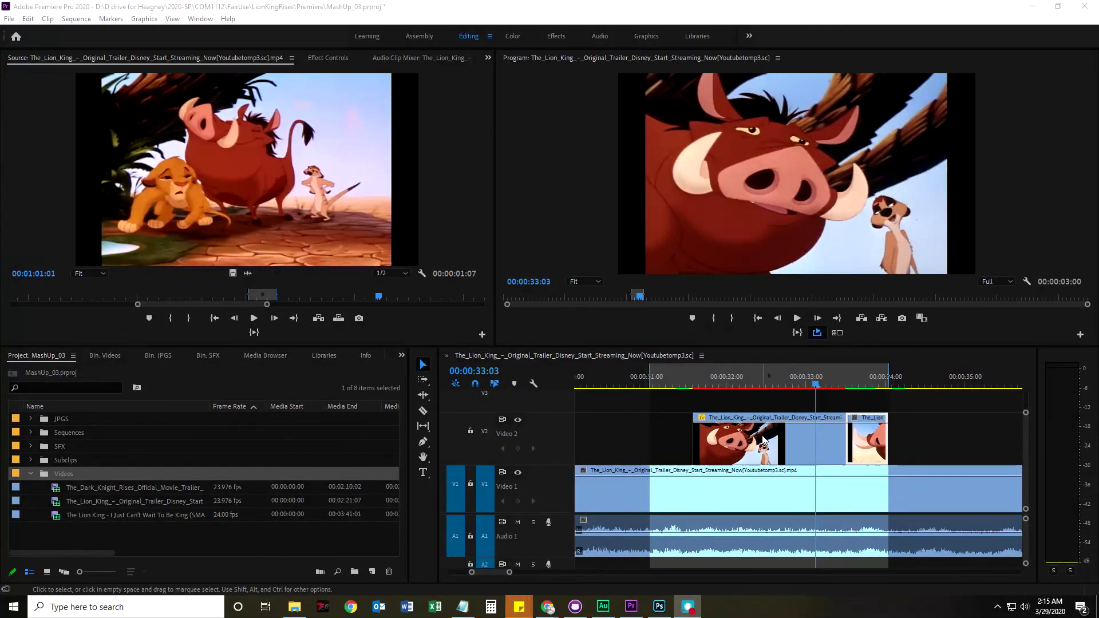
- Review the first warthog clip's speed and duration in Clip Speed/Duration and keep the current values
click(755, 444)
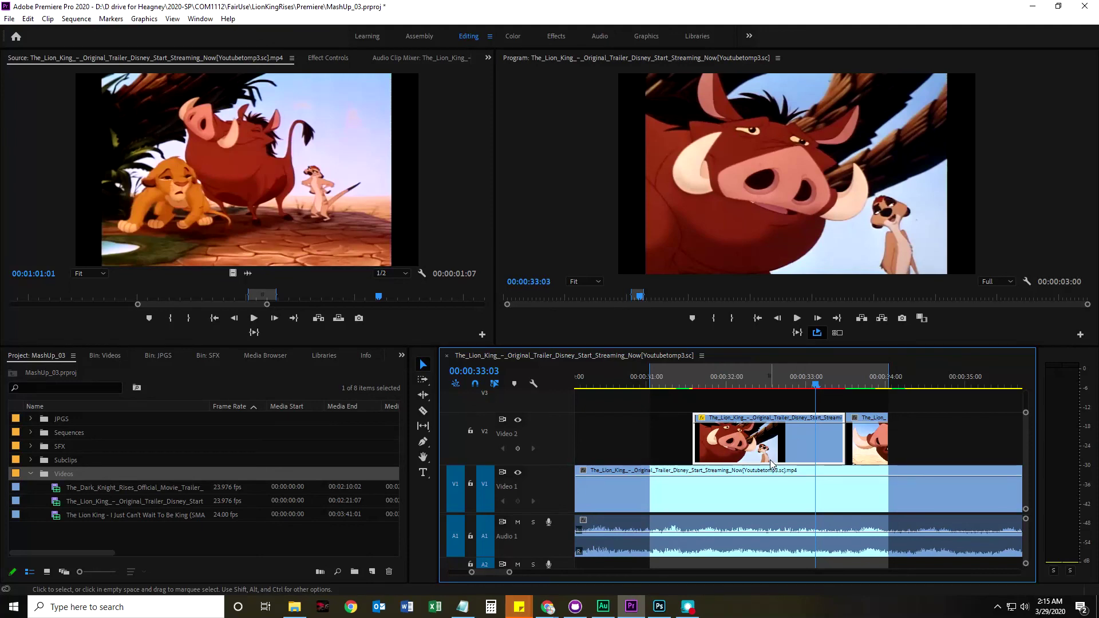
key(ctrl+s)
right_click(741, 440)
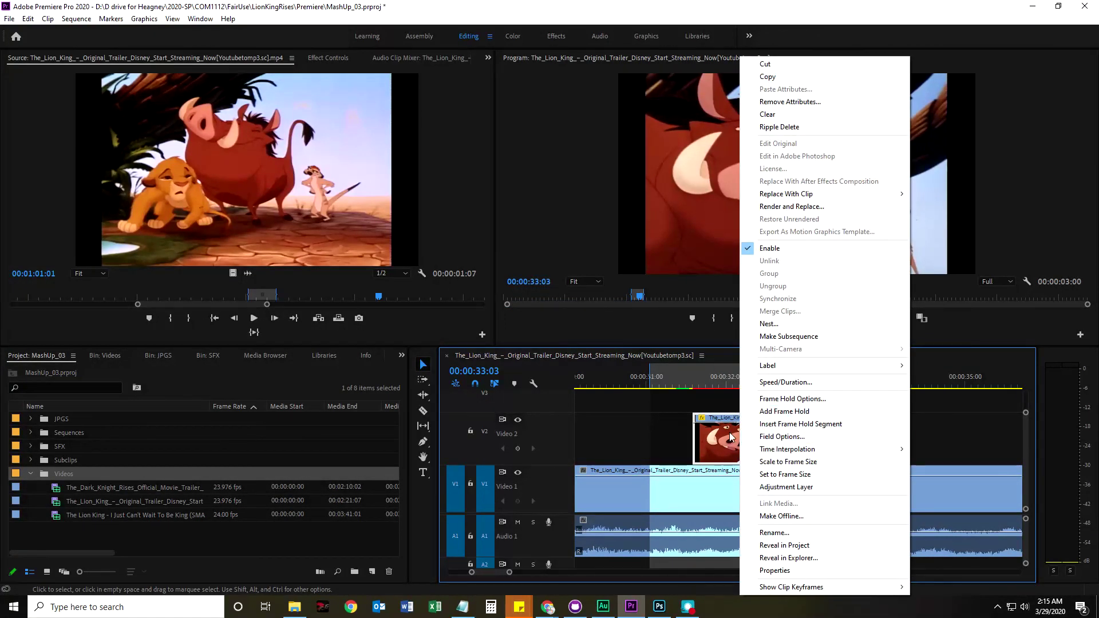
click(786, 382)
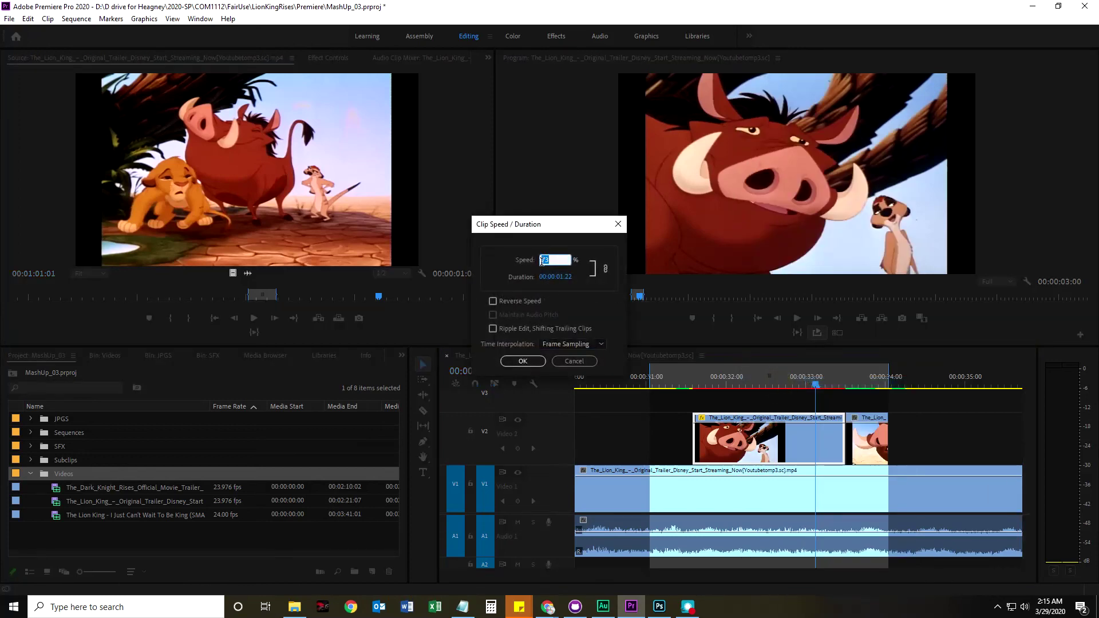
click(523, 361)
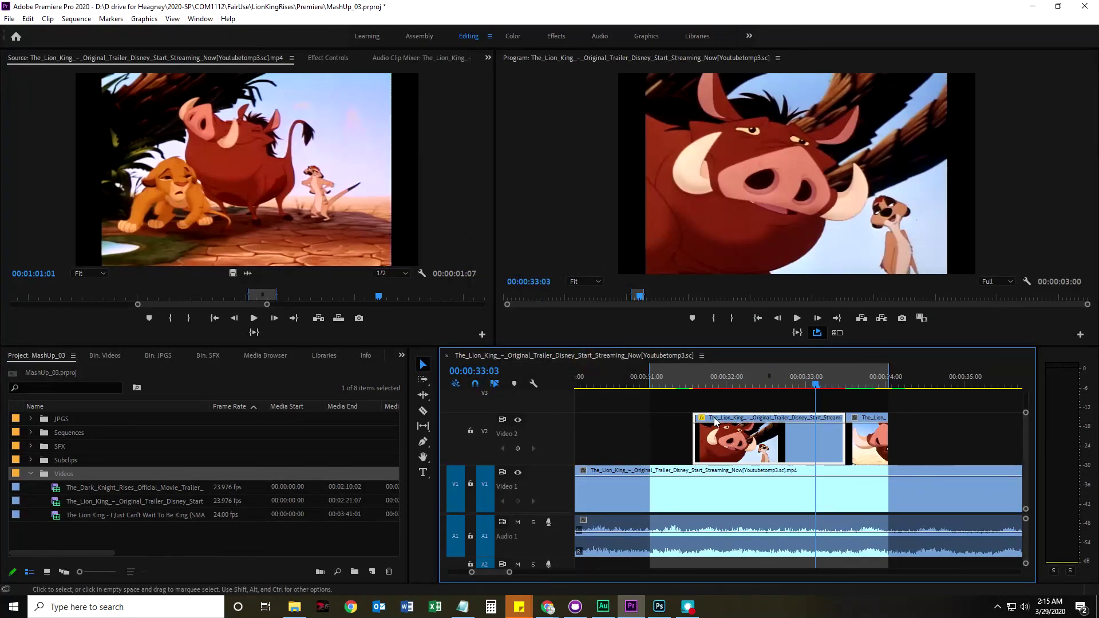
- Scrub back through the first warthog clip to 00:00:32:17, and play the sequence between its In and Out points
drag(817, 388, 789, 389)
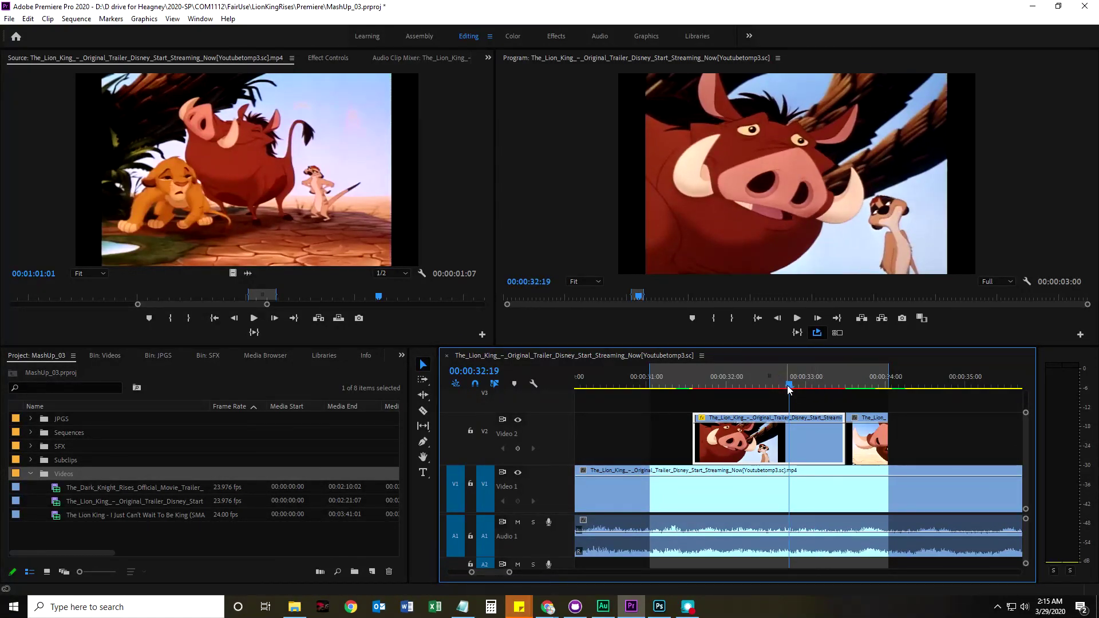
drag(790, 388, 782, 387)
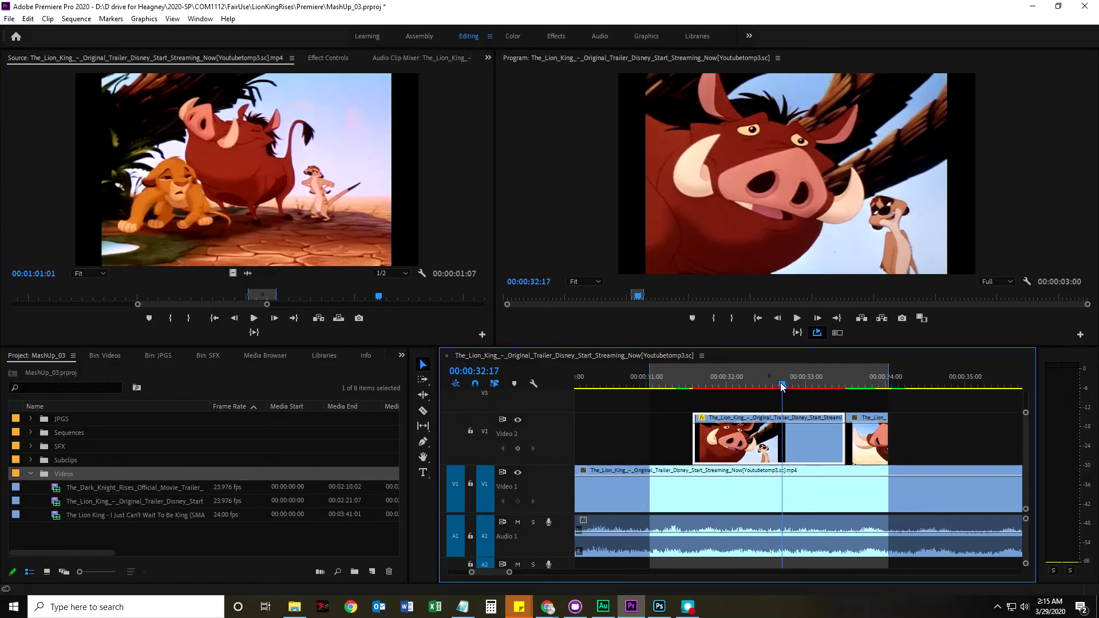
click(798, 333)
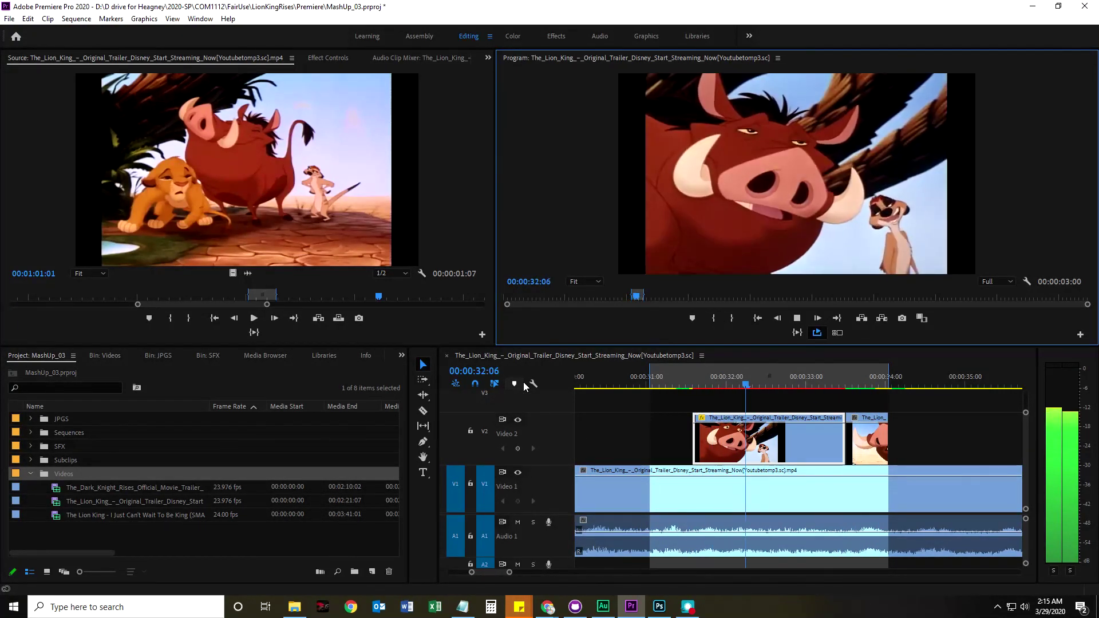
key(space)
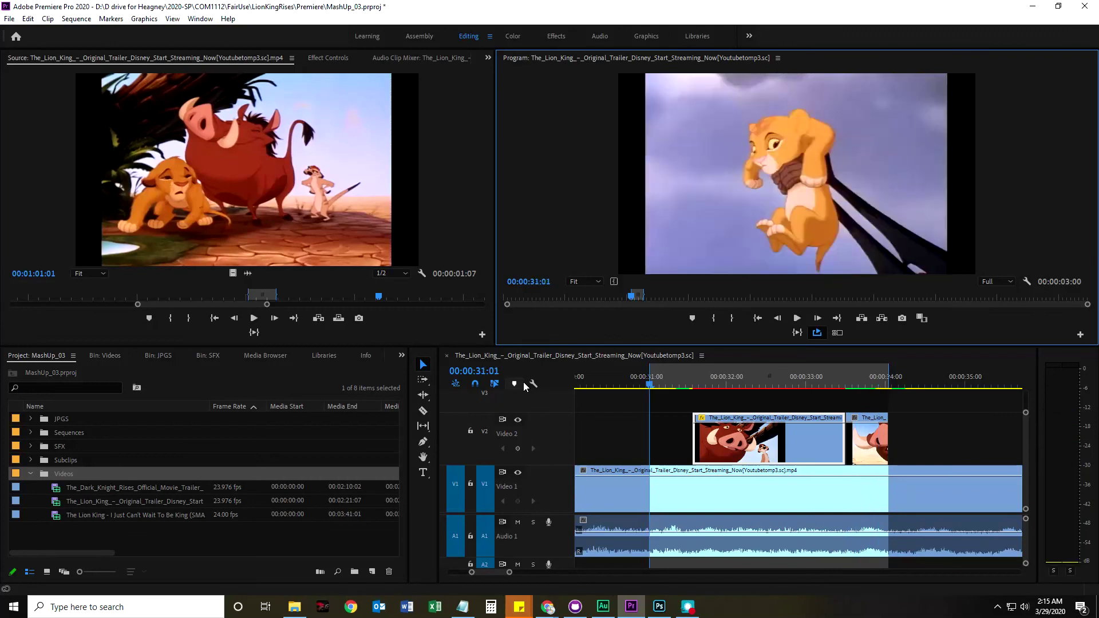
click(673, 434)
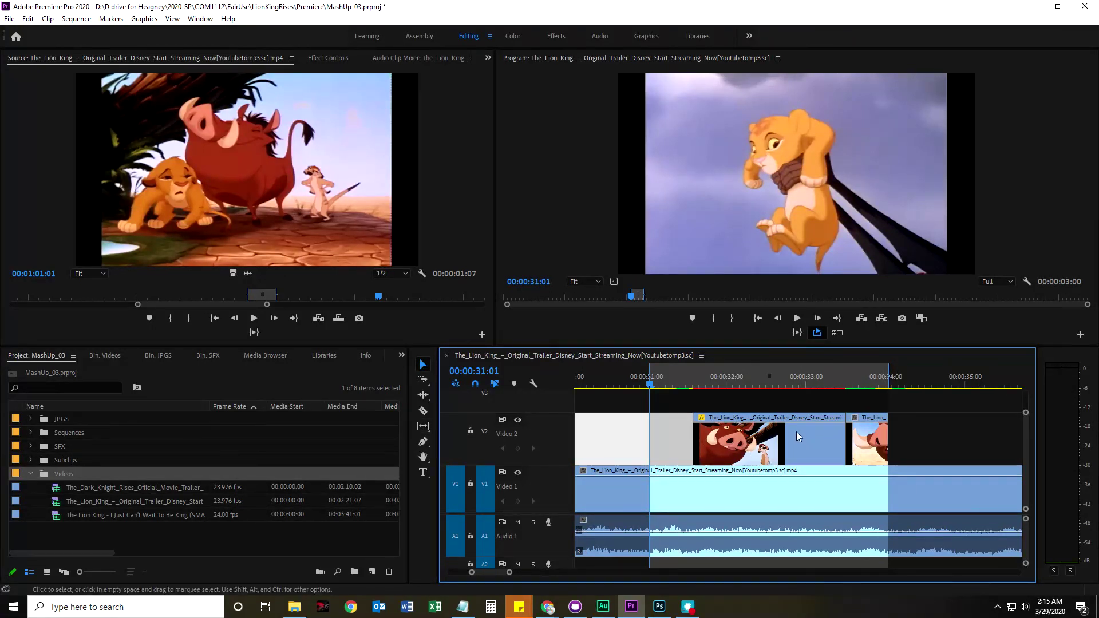
click(762, 439)
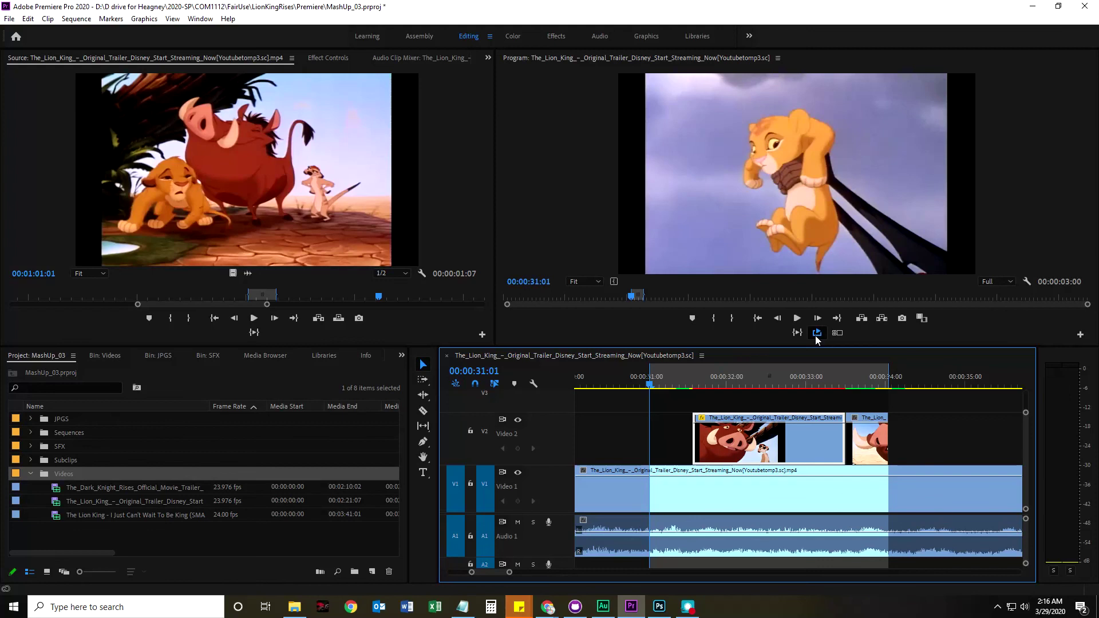
click(886, 437)
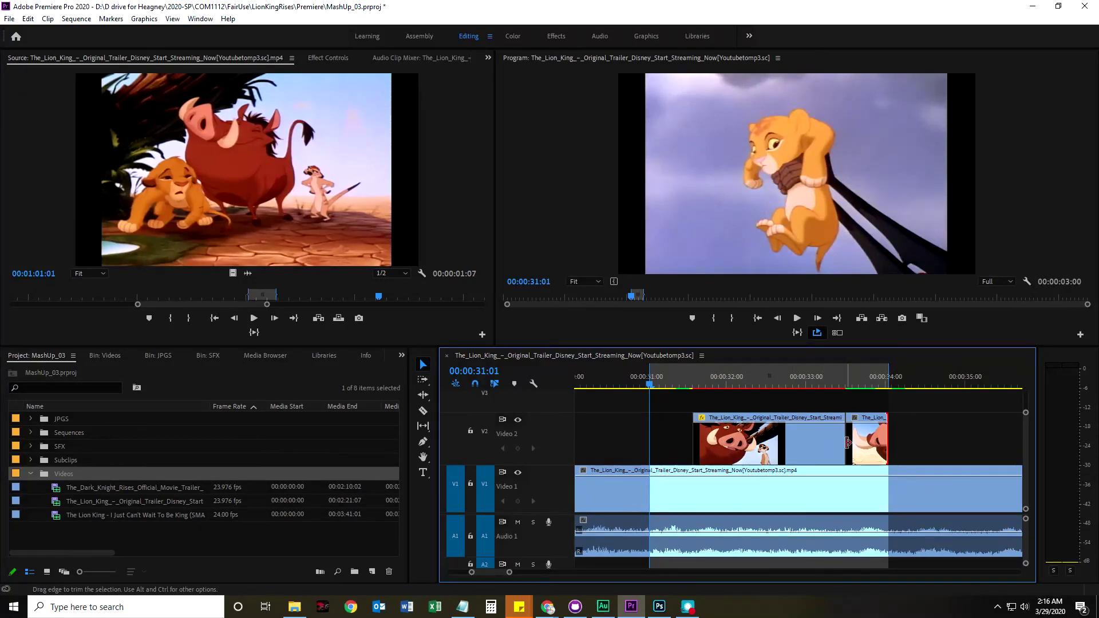